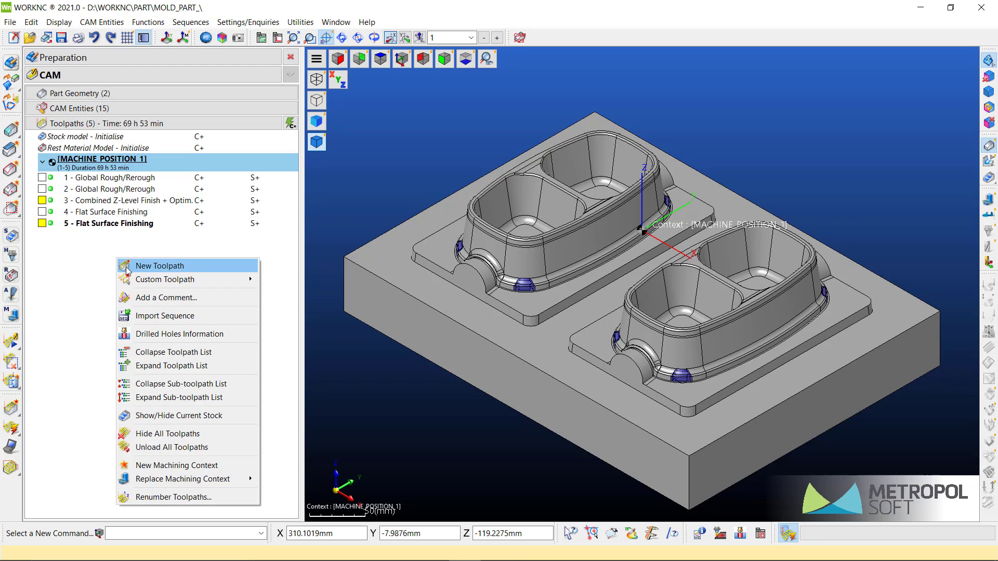
Step: Create a new toolpath using the Contour Remachining strategy from 3-axis finishing
{"action": "left_click", "coordinate": [127, 267]}
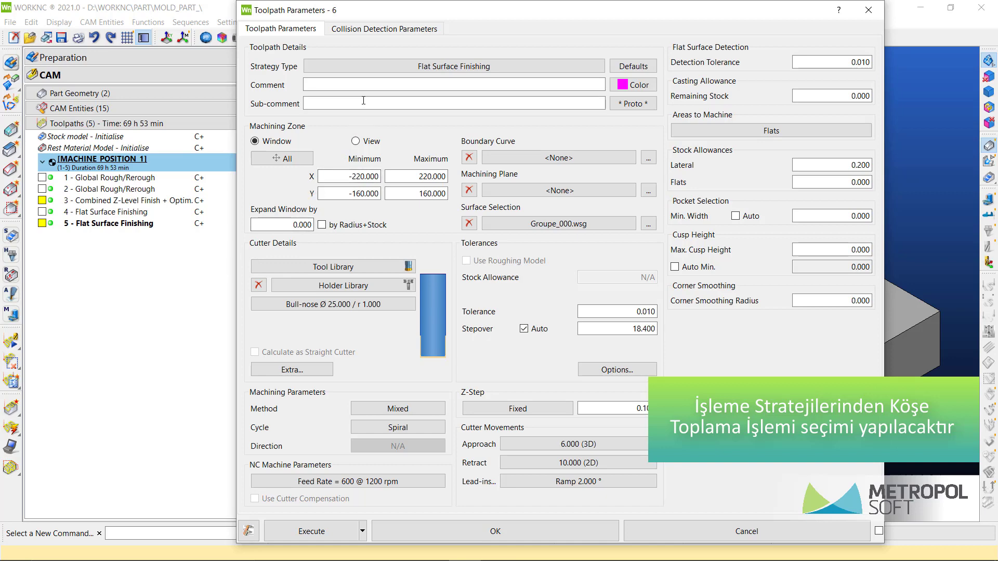
{"action": "left_click", "coordinate": [371, 67]}
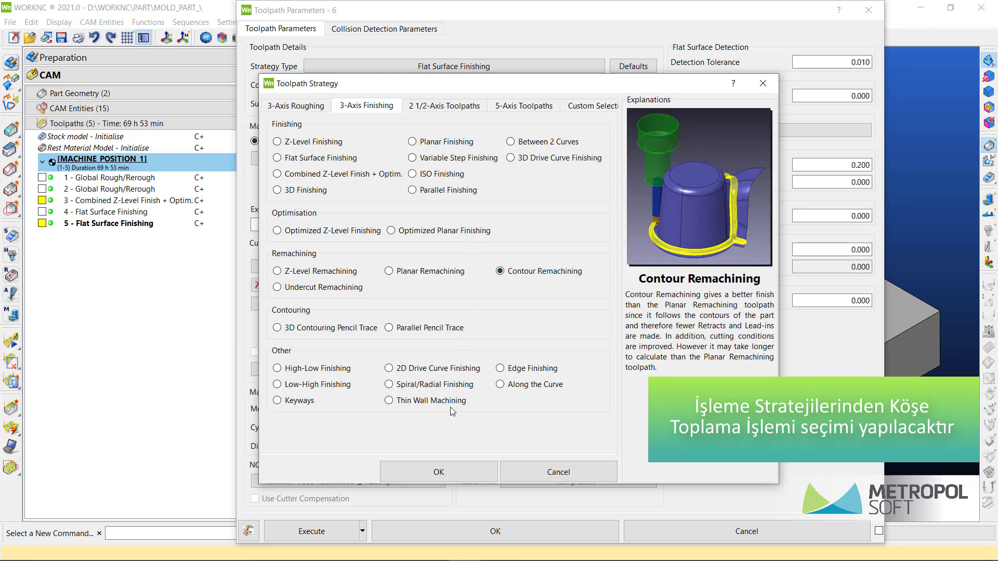
{"action": "left_click", "coordinate": [450, 470]}
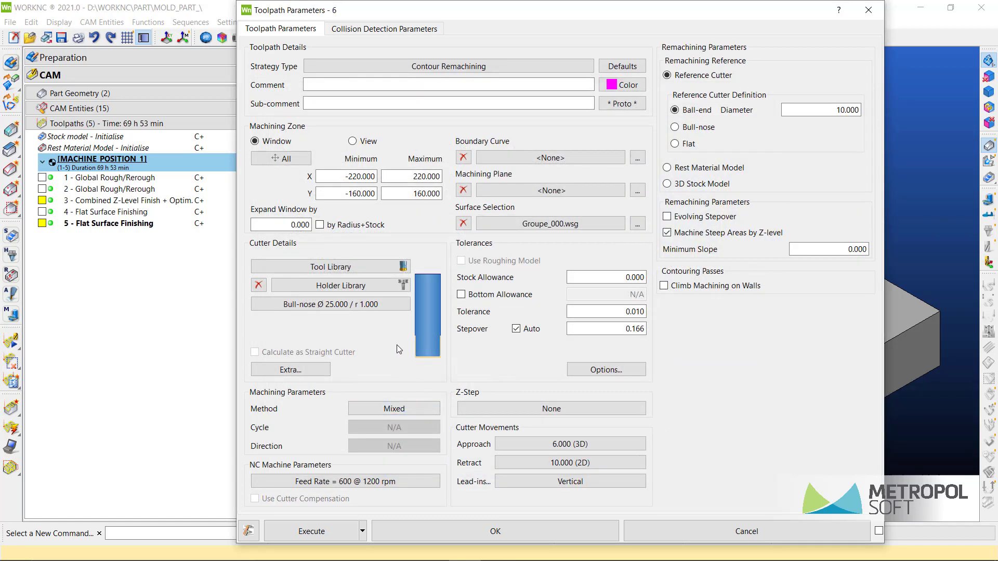
Step: Define the toolpath's cutter as a ball-end tool with a 3 mm diameter
{"action": "left_click", "coordinate": [385, 305]}
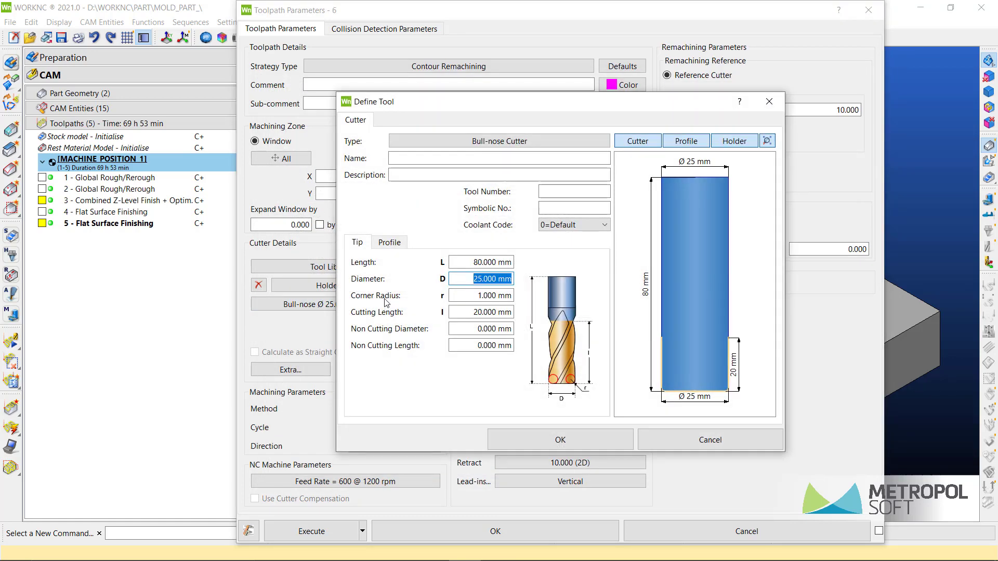
{"action": "left_click", "coordinate": [453, 147]}
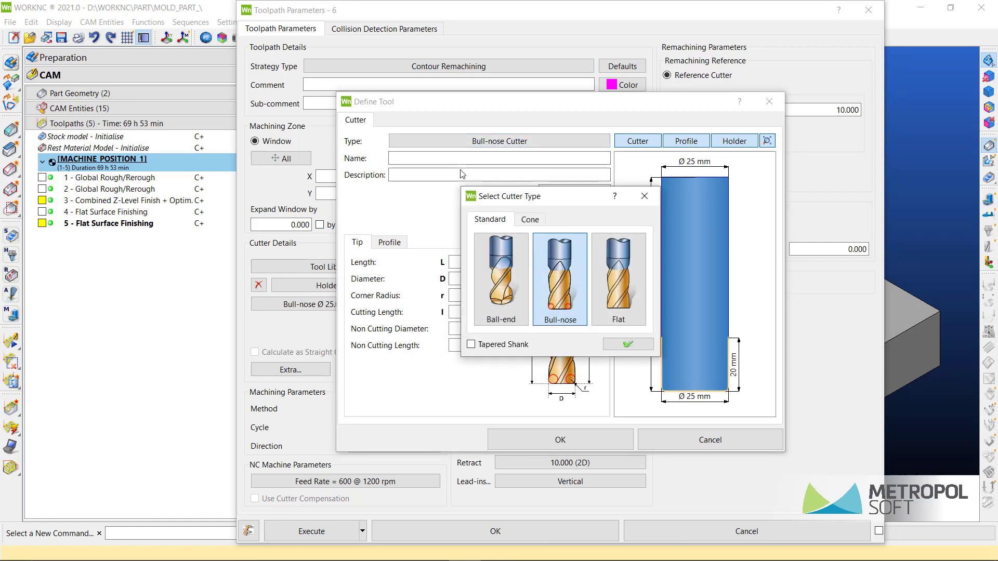
{"action": "left_click", "coordinate": [485, 258]}
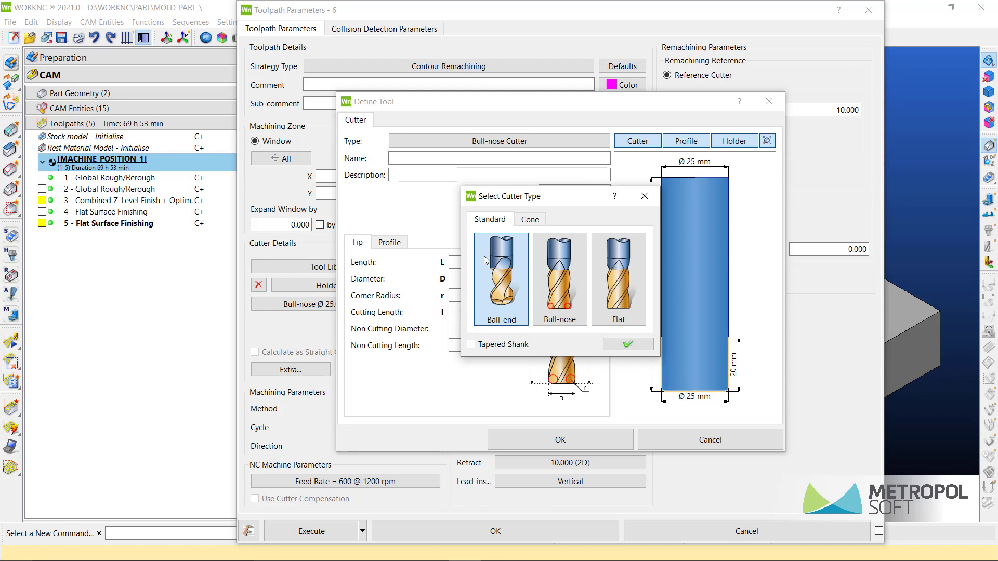
{"action": "left_click", "coordinate": [626, 345]}
{"action": "type", "text": "3"}
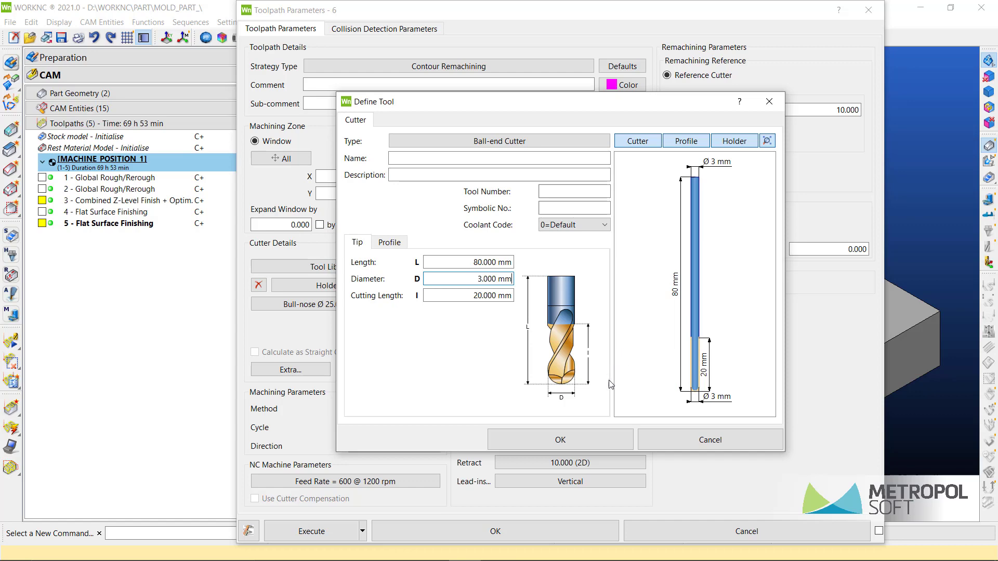
{"action": "left_click", "coordinate": [586, 437]}
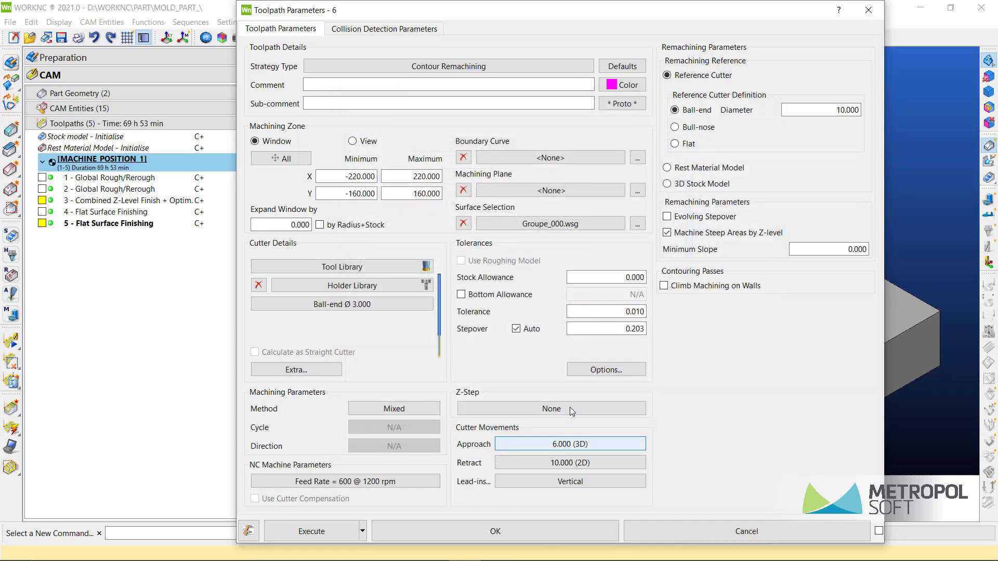
Step: Create a surface list group from +0.wnc and +opsiyonel_yuzey_kapatmalar.wnc and assign it as the toolpath's surface selection
{"action": "left_click", "coordinate": [488, 223]}
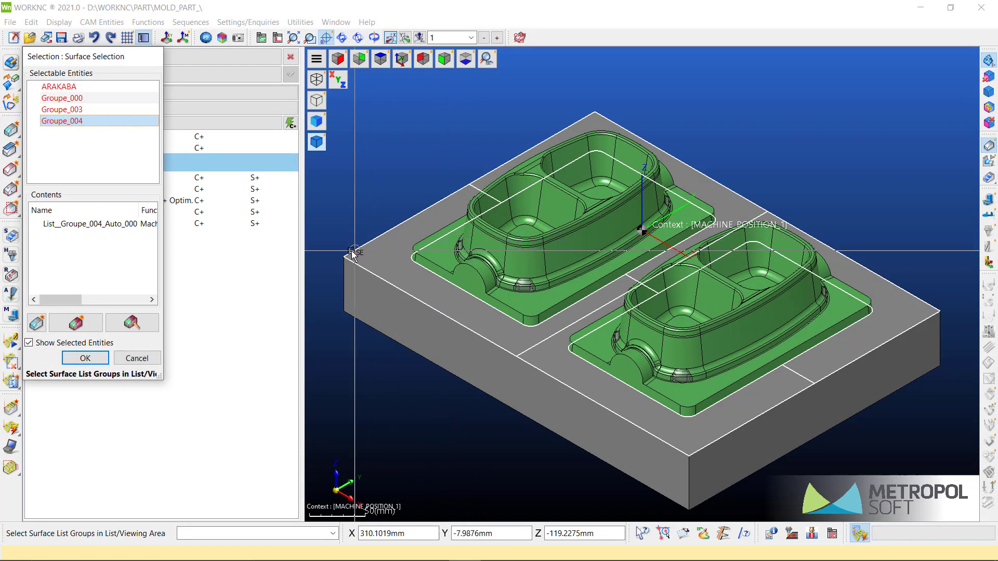
{"action": "left_click", "coordinate": [82, 323]}
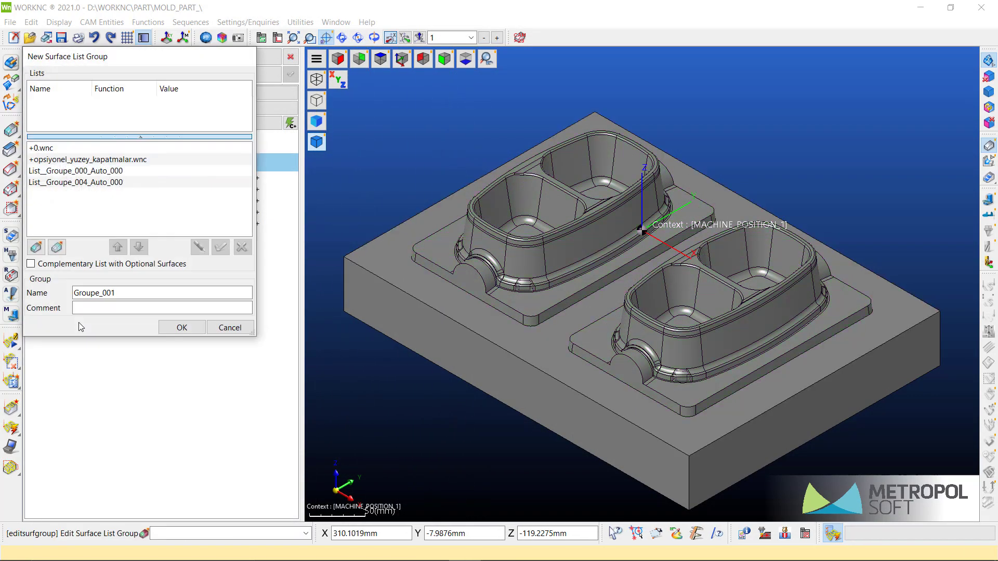
{"action": "double_click", "coordinate": [103, 150]}
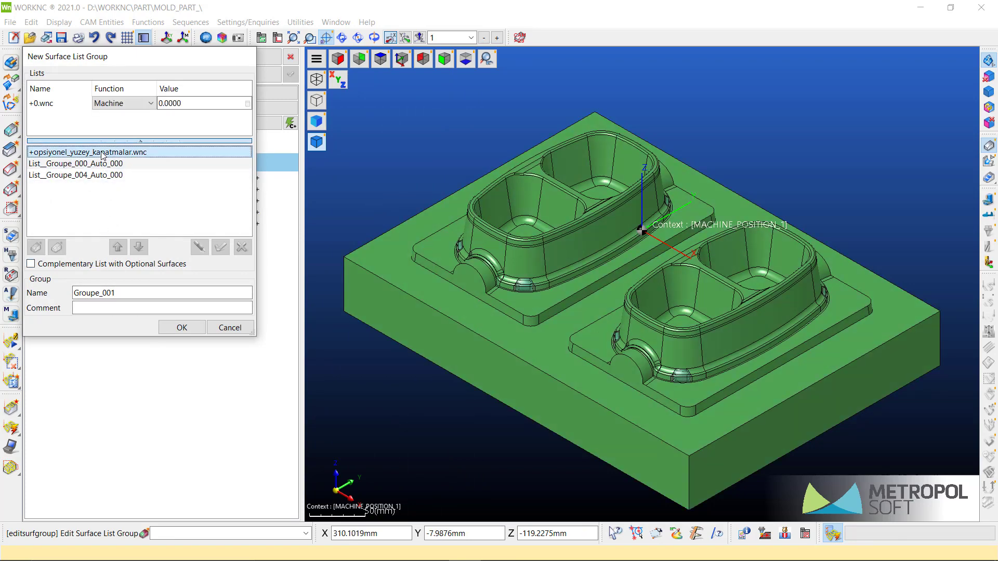
{"action": "double_click", "coordinate": [103, 158]}
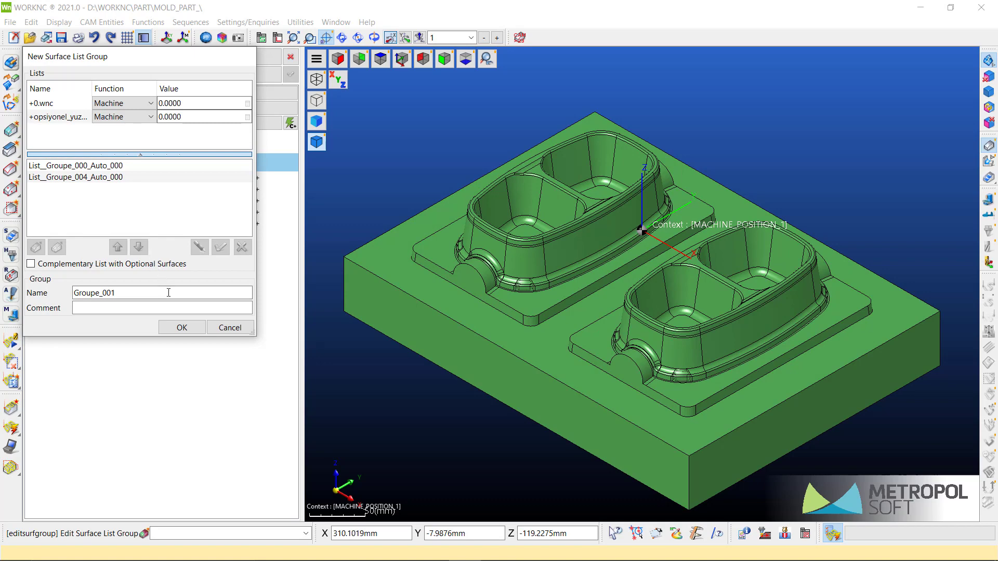
{"action": "left_click", "coordinate": [182, 327]}
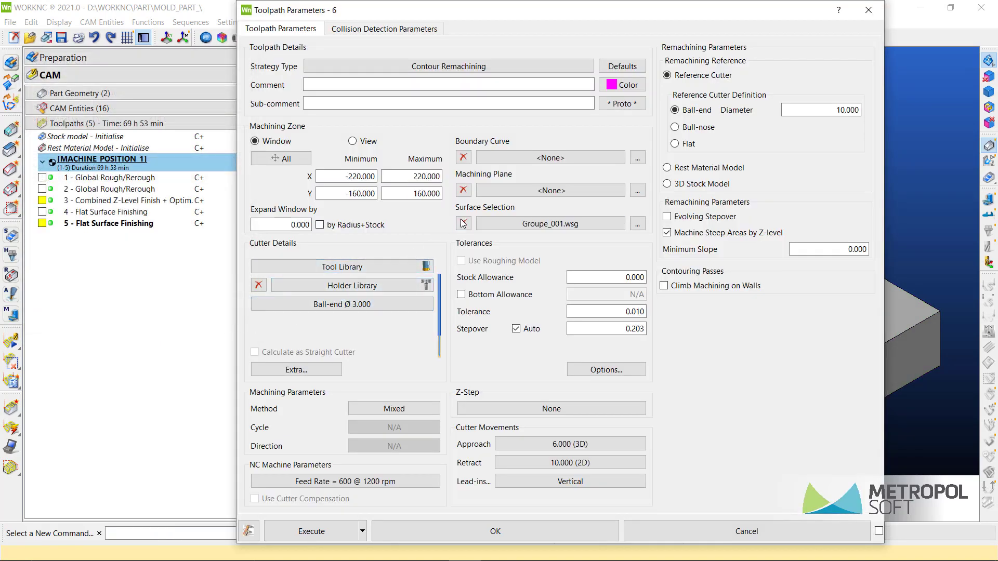
Step: Create a boundary curve from the block's flat upper surface, deleting the outer outline and keeping the outlines around the two mold forms
{"action": "left_click", "coordinate": [502, 160]}
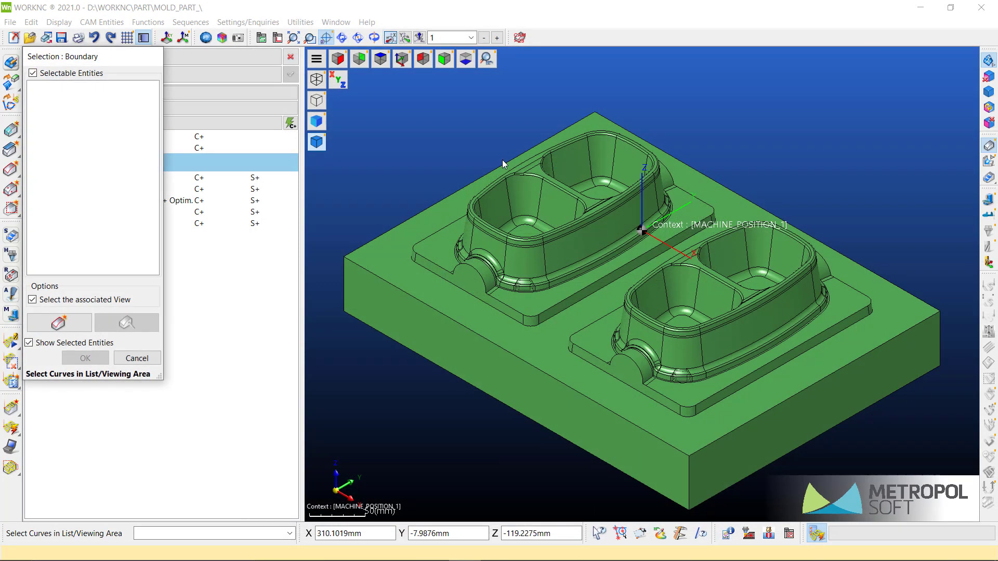
{"action": "left_click", "coordinate": [59, 323]}
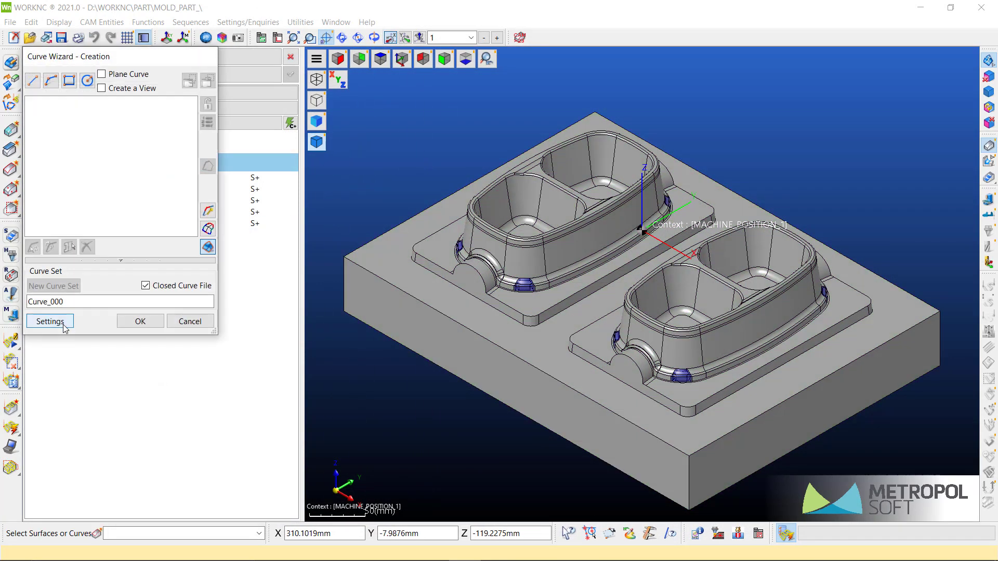
{"action": "left_click", "coordinate": [411, 284]}
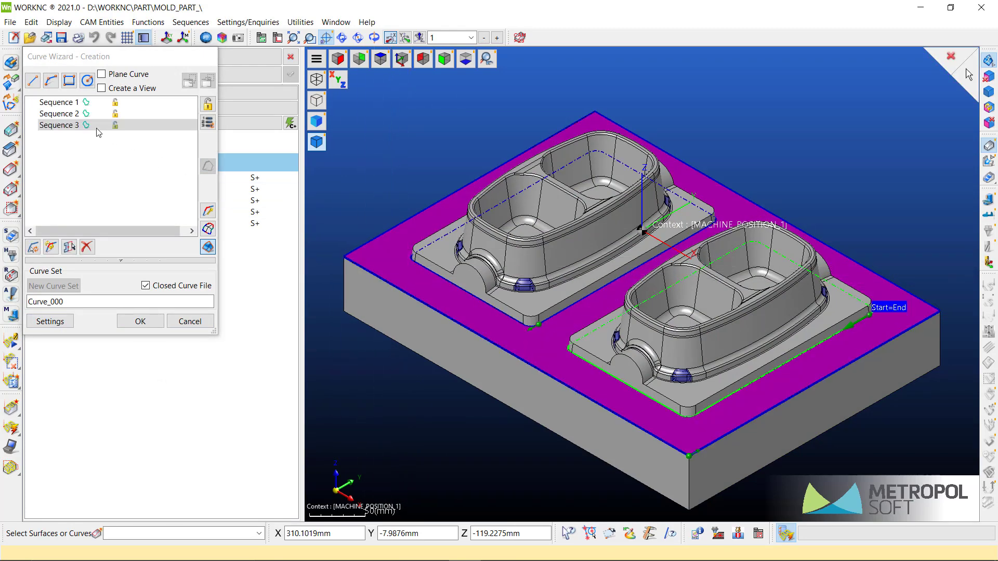
{"action": "left_click", "coordinate": [62, 102]}
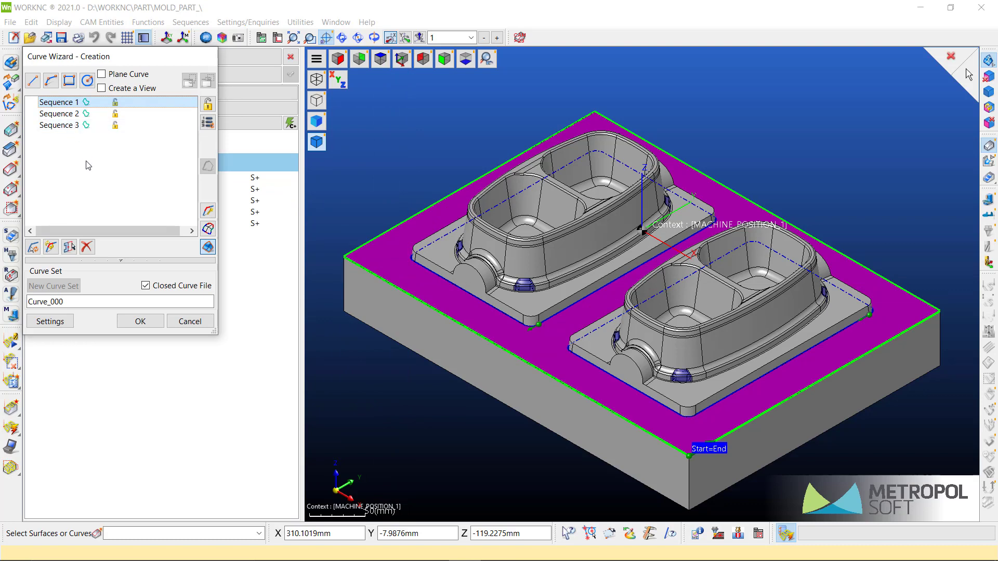
{"action": "left_click", "coordinate": [87, 247]}
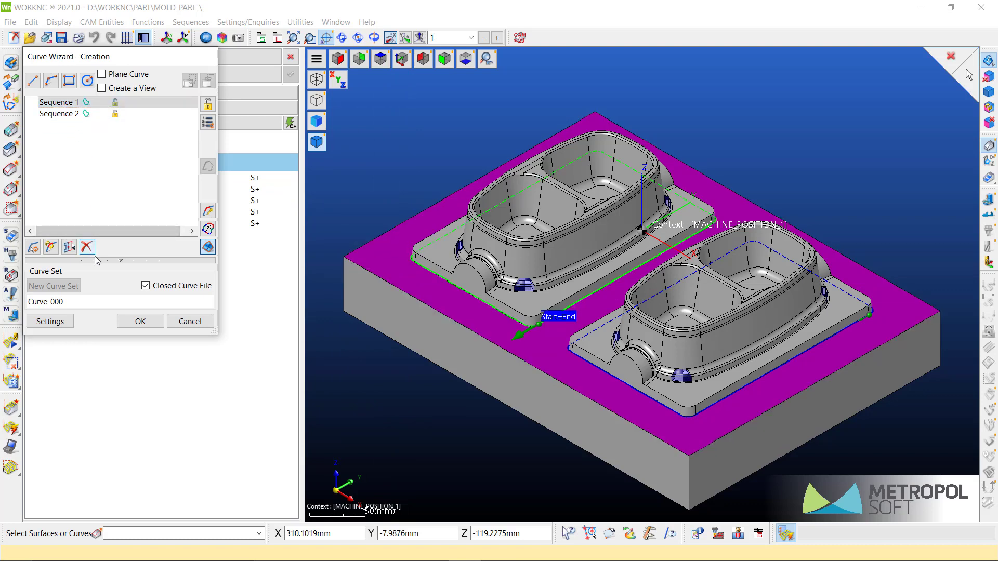
{"action": "left_click", "coordinate": [62, 116]}
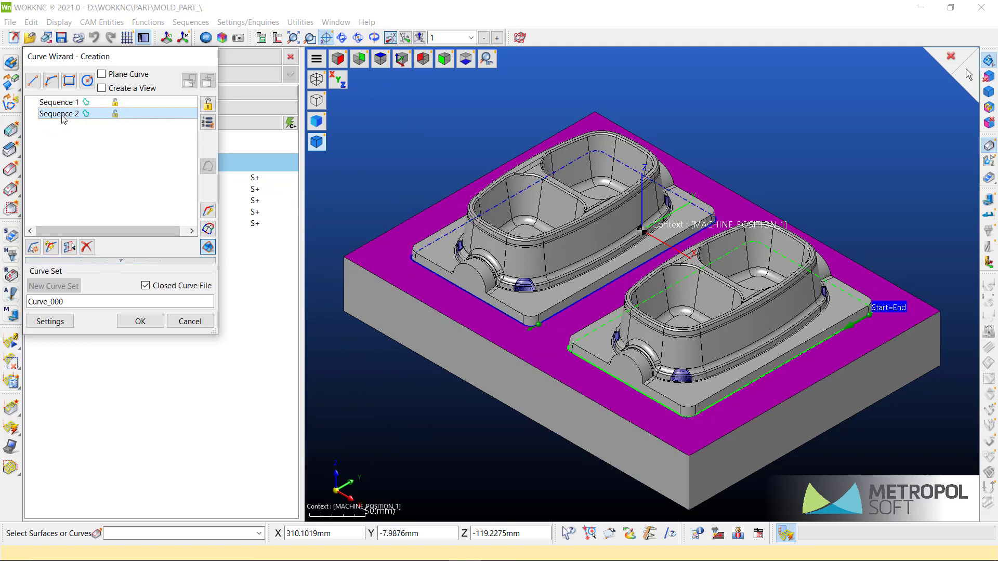
{"action": "left_click", "coordinate": [63, 103]}
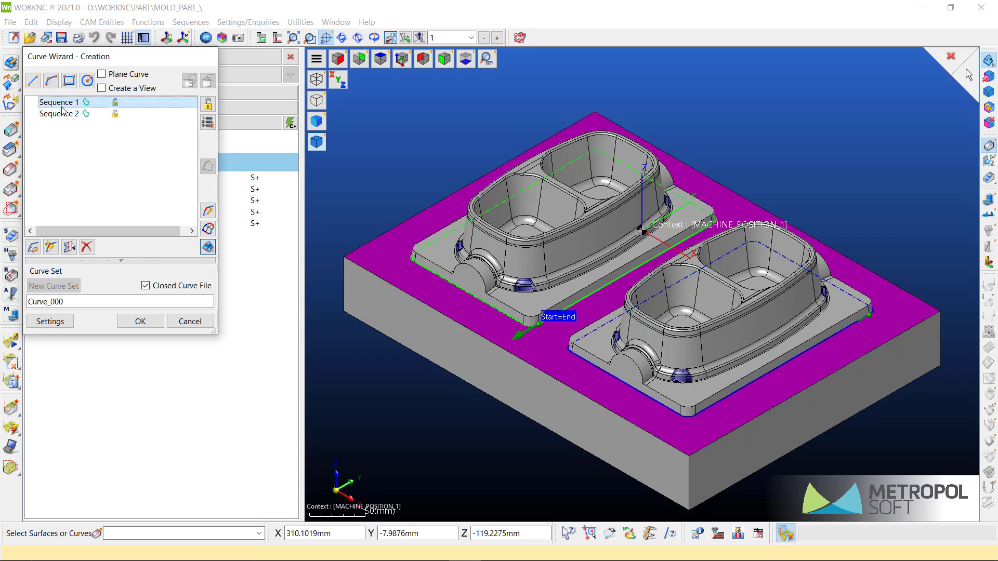
{"action": "left_click", "coordinate": [142, 322]}
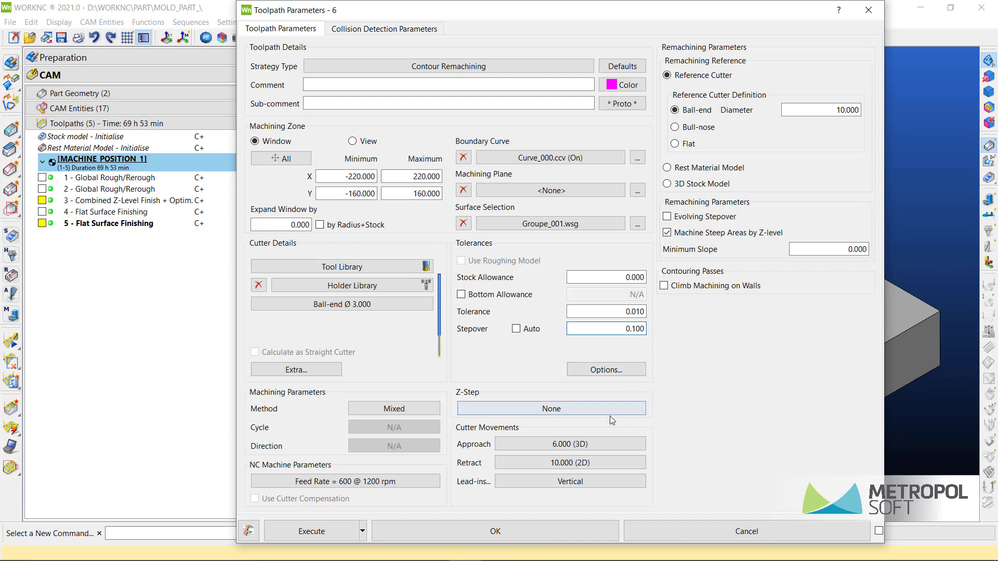
Step: Accept the vertical lead-in cutter movements and define the reference cutter as bull-nose, diameter 6, corner radius 0.1, with evolving stepover enabled
{"action": "left_click", "coordinate": [575, 482]}
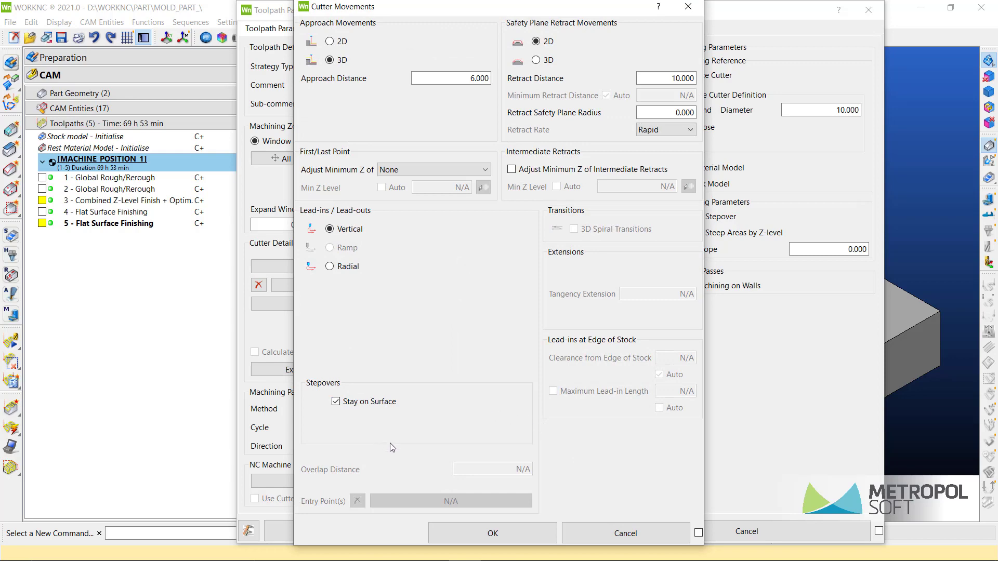
{"action": "left_click", "coordinate": [485, 533]}
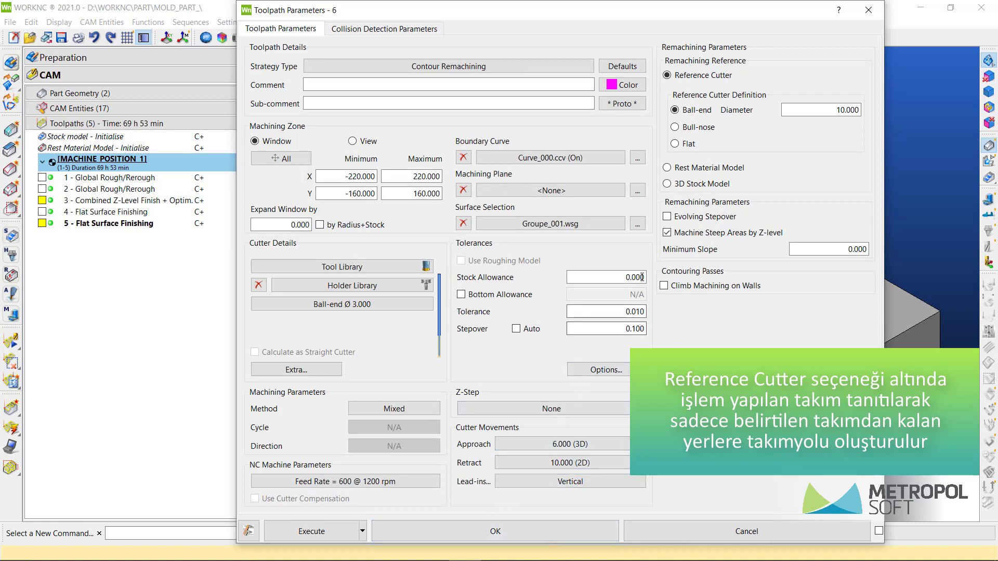
{"action": "left_click", "coordinate": [675, 128]}
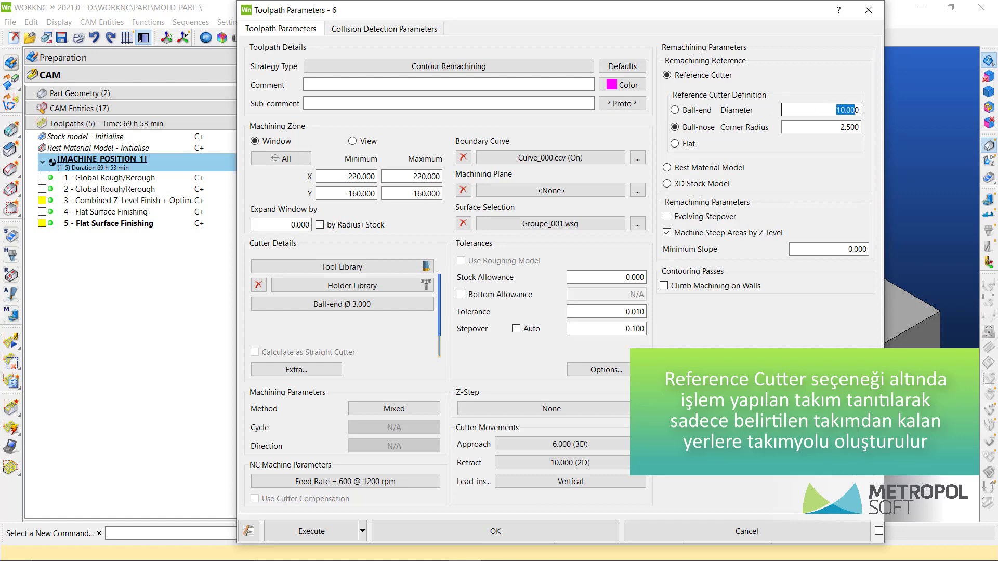
{"action": "left_click", "coordinate": [833, 125]}
{"action": "type", "text": "0"}
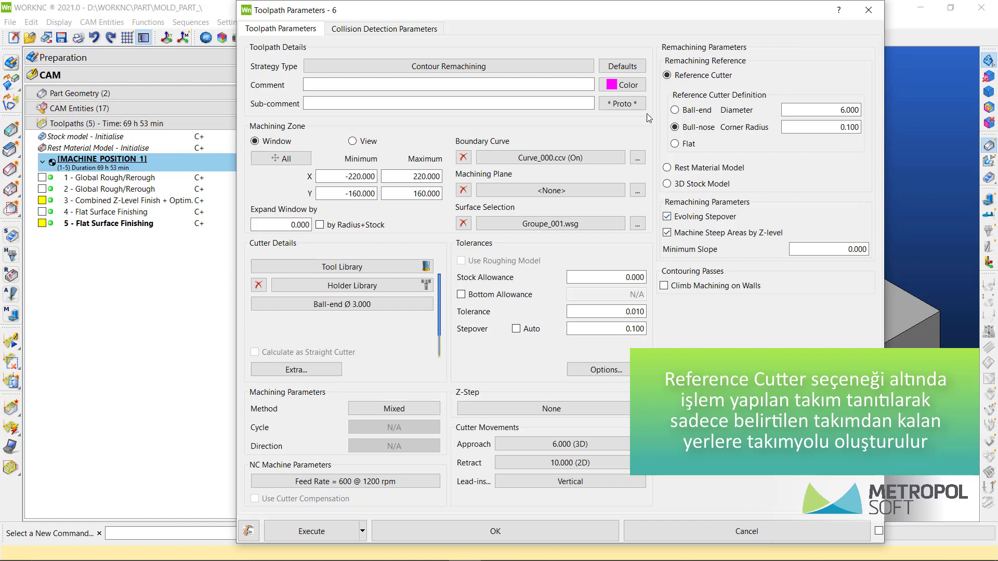
Step: Set the toolpath color to yellow and confirm the Contour Remachining parameters
{"action": "left_click", "coordinate": [637, 86]}
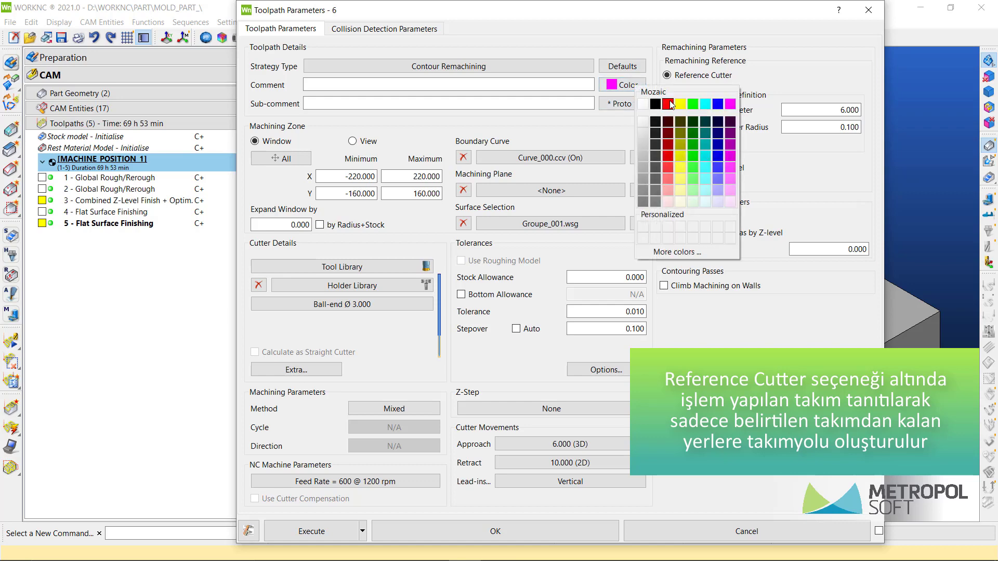
{"action": "left_click", "coordinate": [679, 105]}
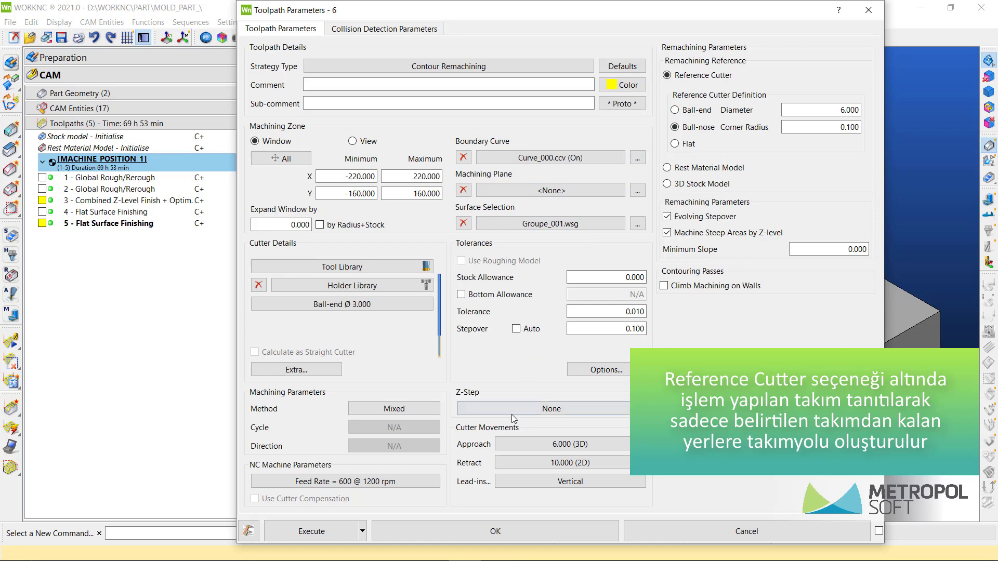
{"action": "left_click", "coordinate": [479, 530]}
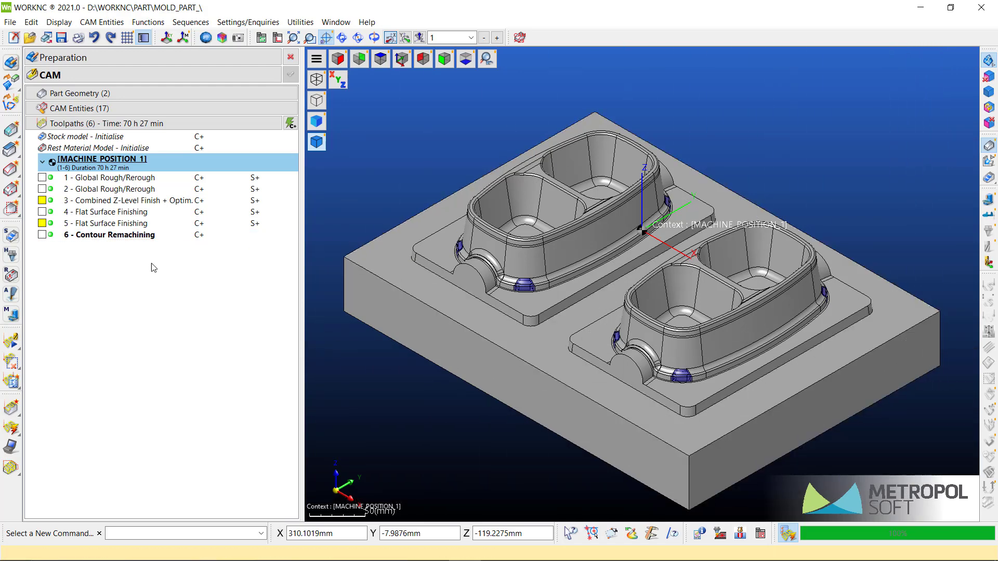
Step: Display the Contour Remachining toolpath and examine its passes around the half-round boss and nearby fillets of the mold form
{"action": "left_click", "coordinate": [129, 238]}
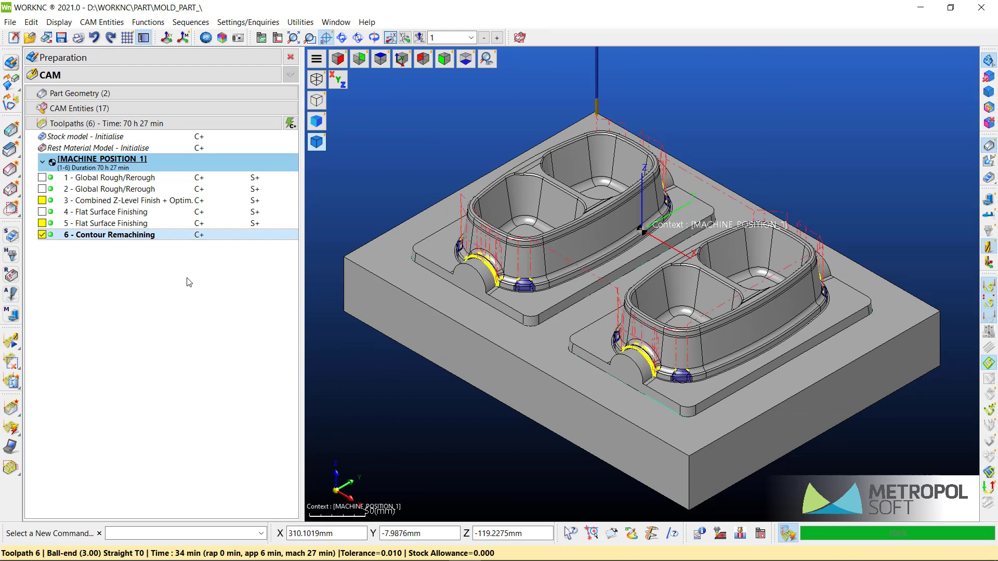
{"action": "right_click", "coordinate": [476, 307]}
{"action": "middle_click_drag", "start_coordinate": [461, 286], "coordinate": [457, 291]}
{"action": "scroll", "coordinate": [466, 279], "scroll_direction": "up", "scroll_amount": 2}
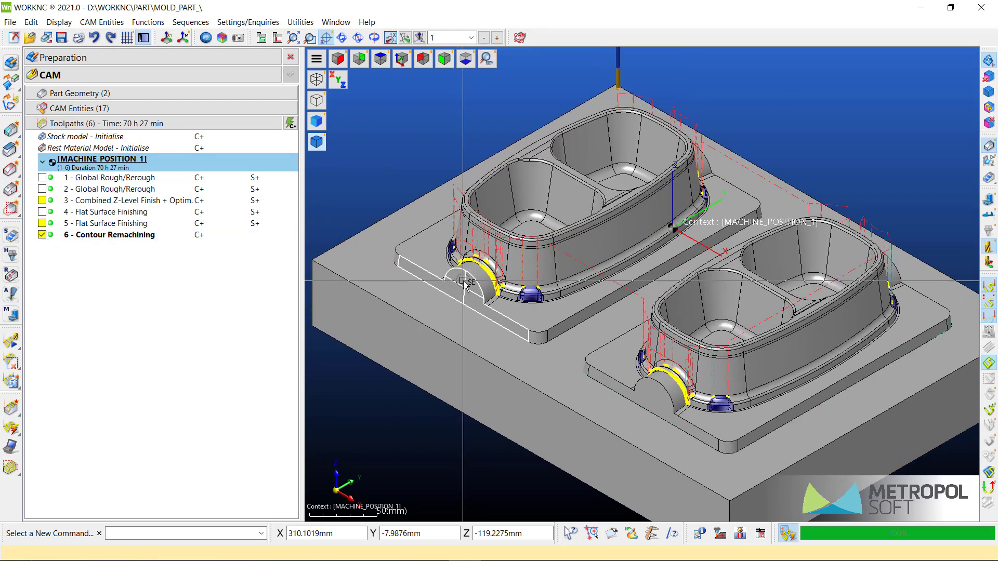
{"action": "scroll", "coordinate": [464, 283], "scroll_direction": "up", "scroll_amount": 5}
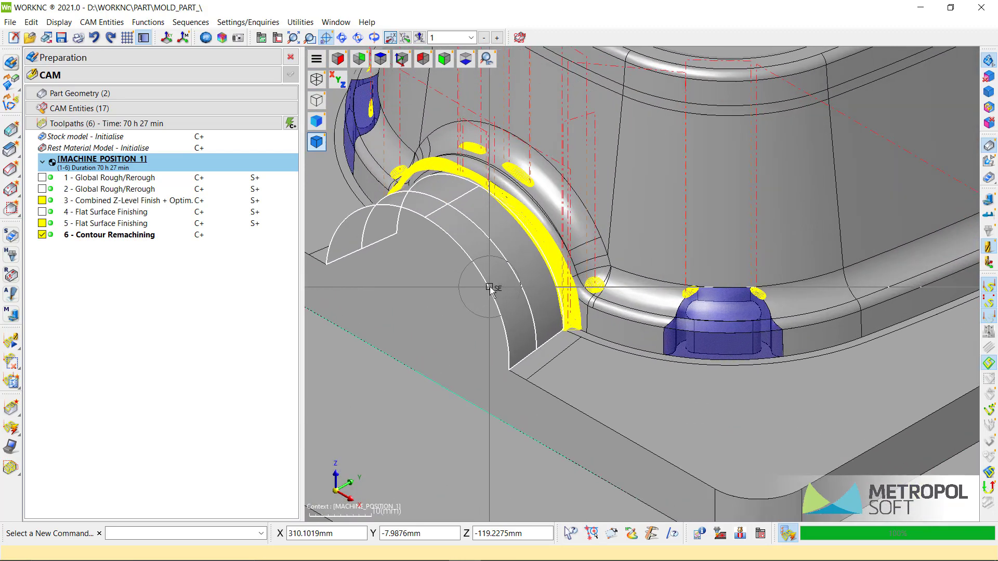
{"action": "scroll", "coordinate": [489, 287], "scroll_direction": "up", "scroll_amount": 2}
{"action": "mouse_move", "coordinate": [497, 286]}
{"action": "middle_mouse_down"}
{"action": "mouse_move", "coordinate": [355, 302]}
{"action": "mouse_move", "coordinate": [406, 315]}
{"action": "mouse_move", "coordinate": [531, 298]}
{"action": "mouse_move", "coordinate": [508, 287]}
{"action": "mouse_move", "coordinate": [431, 302]}
{"action": "mouse_move", "coordinate": [456, 309]}
{"action": "mouse_move", "coordinate": [498, 298]}
{"action": "middle_mouse_up"}
{"action": "scroll", "coordinate": [349, 296], "scroll_direction": "down", "scroll_amount": 8}
{"action": "scroll", "coordinate": [430, 302], "scroll_direction": "down", "scroll_amount": 3}
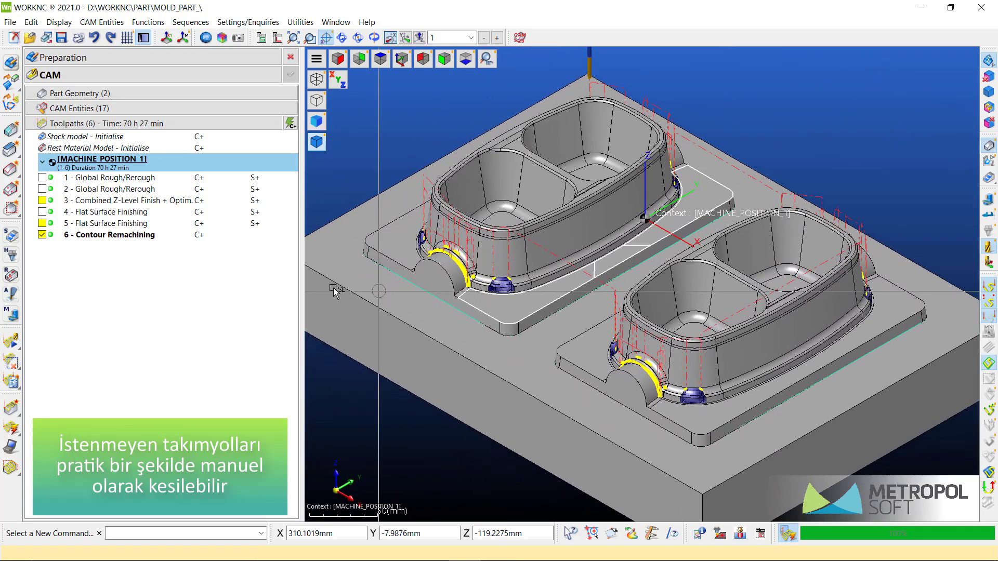
Step: Start a Multiple Edition of the Contour Remachining toolpath, marking for removal by polygon the blue patch beside the first mold form's boss
{"action": "right_click", "coordinate": [105, 235]}
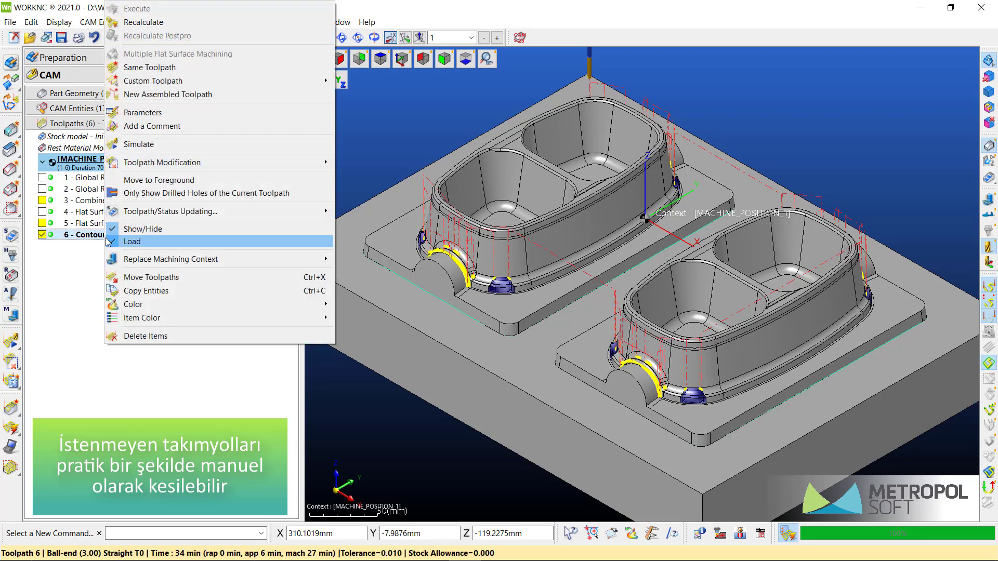
{"action": "mouse_move", "coordinate": [220, 167]}
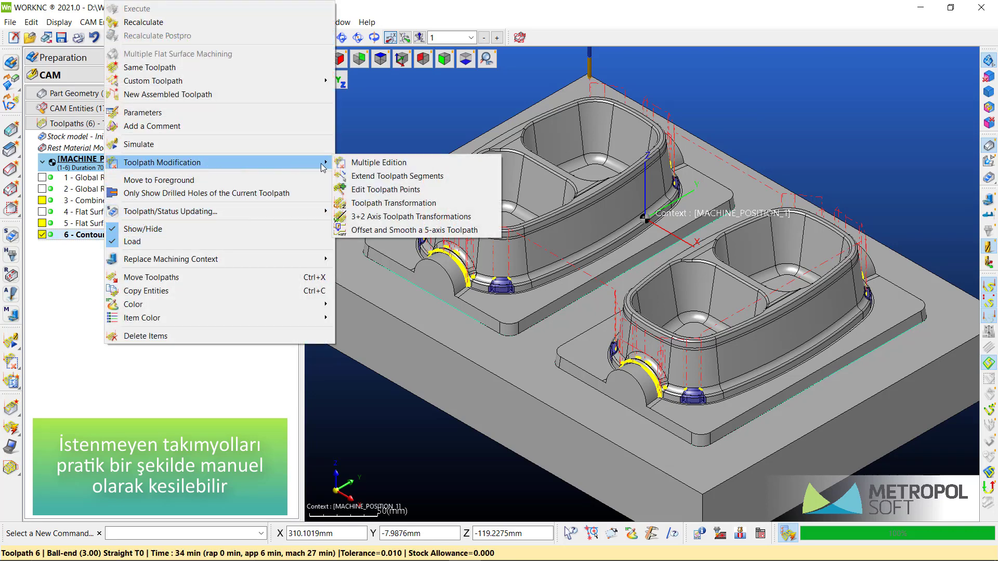
{"action": "left_click", "coordinate": [361, 165]}
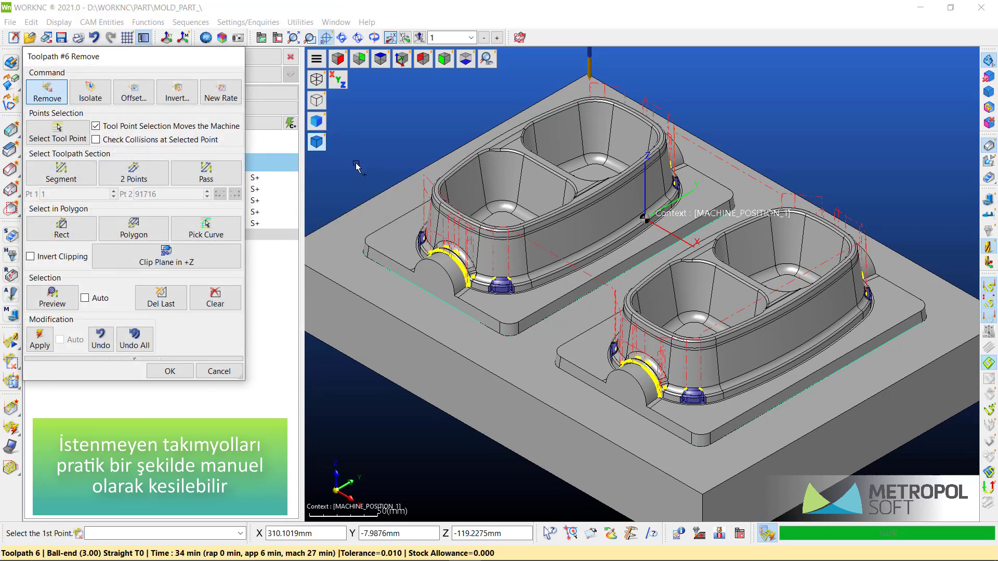
{"action": "left_click", "coordinate": [134, 229]}
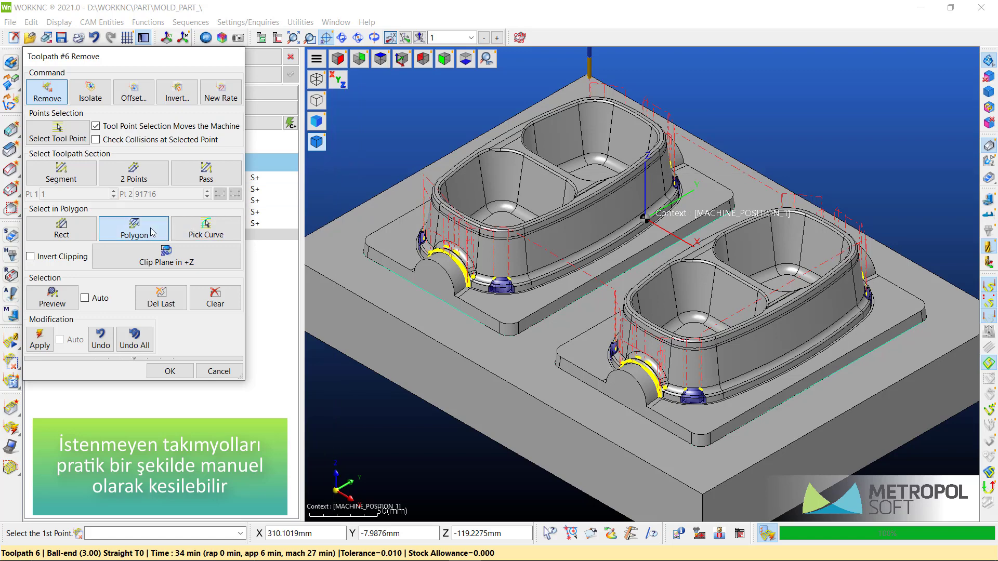
{"action": "scroll", "coordinate": [491, 304], "scroll_direction": "up", "scroll_amount": 6}
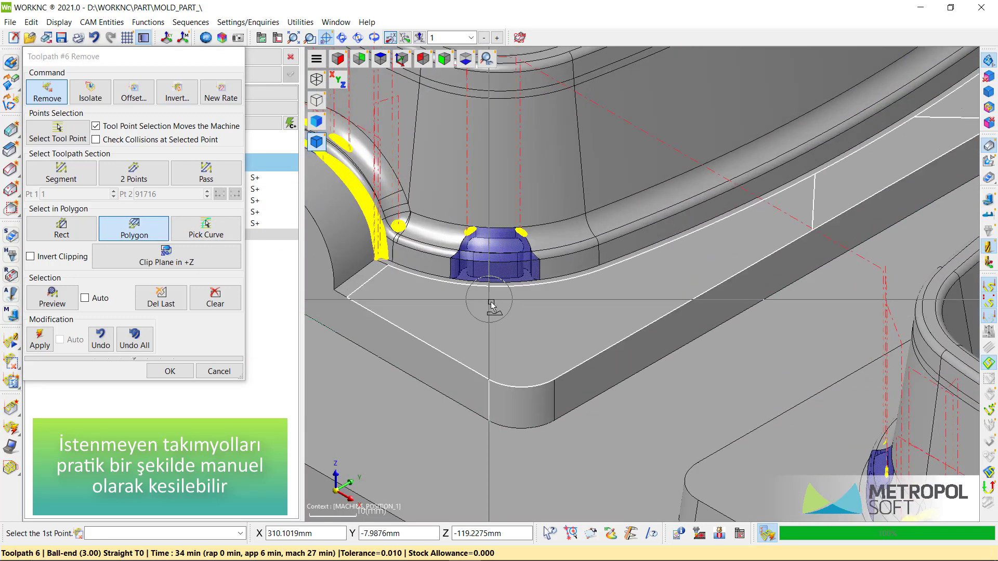
{"action": "left_click", "coordinate": [436, 191]}
{"action": "left_click", "coordinate": [416, 306]}
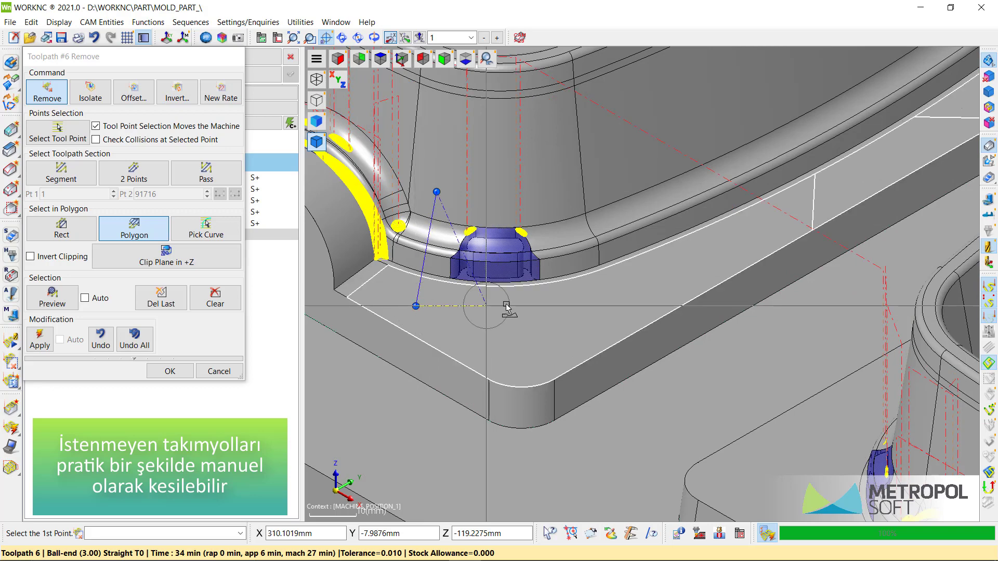
{"action": "left_click", "coordinate": [651, 298]}
{"action": "left_click", "coordinate": [541, 157]}
{"action": "right_click", "coordinate": [578, 161]}
Step: Mark the passes over the matching blue patch beside the second mold form's boss for removal with a closed polygon
{"action": "middle_click_drag", "start_coordinate": [779, 316], "coordinate": [614, 267]}
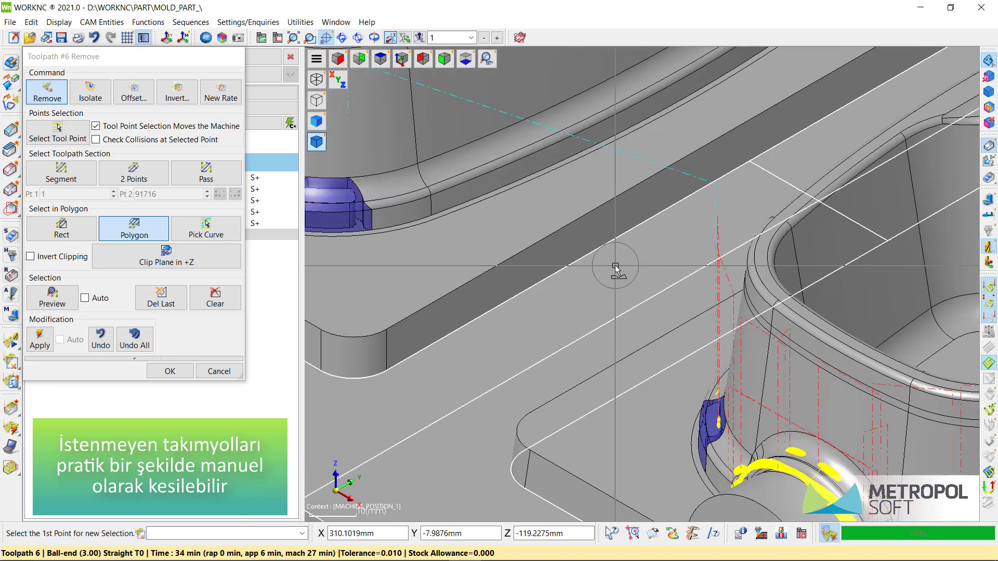
{"action": "scroll", "coordinate": [615, 267], "scroll_direction": "down", "scroll_amount": 3}
{"action": "middle_click_drag", "start_coordinate": [804, 379], "coordinate": [671, 339]}
{"action": "left_click", "coordinate": [654, 351]}
{"action": "left_click", "coordinate": [643, 418]}
{"action": "left_click", "coordinate": [731, 416]}
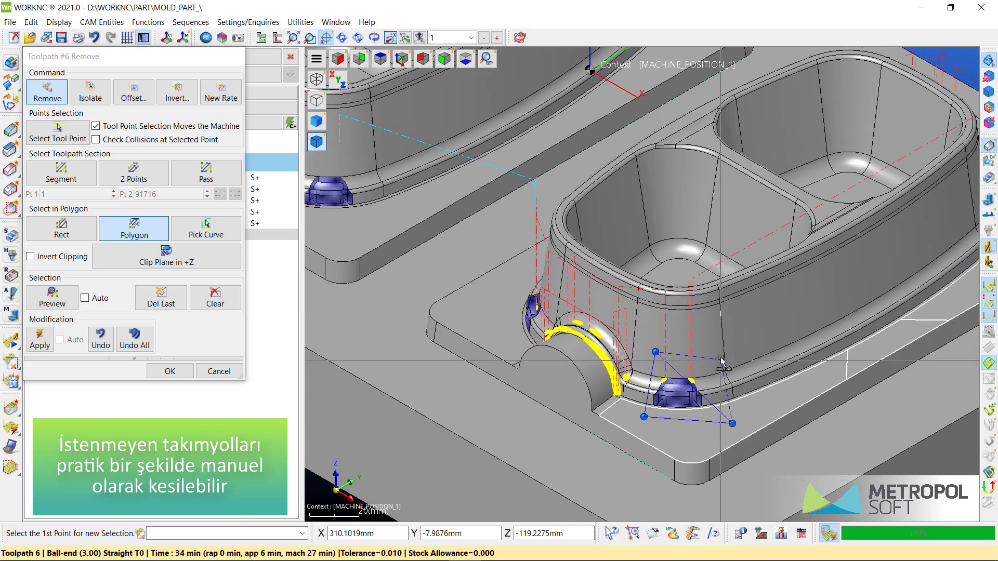
{"action": "left_click", "coordinate": [717, 340]}
{"action": "right_click", "coordinate": [700, 381]}
Step: Add removal polygons around the blue patches on the other side of the same bosses on both mold forms
{"action": "middle_click_drag", "start_coordinate": [574, 341], "coordinate": [629, 363]}
{"action": "mouse_move", "coordinate": [609, 401]}
{"action": "middle_mouse_down"}
{"action": "mouse_move", "coordinate": [642, 419]}
{"action": "mouse_move", "coordinate": [788, 394]}
{"action": "middle_mouse_up"}
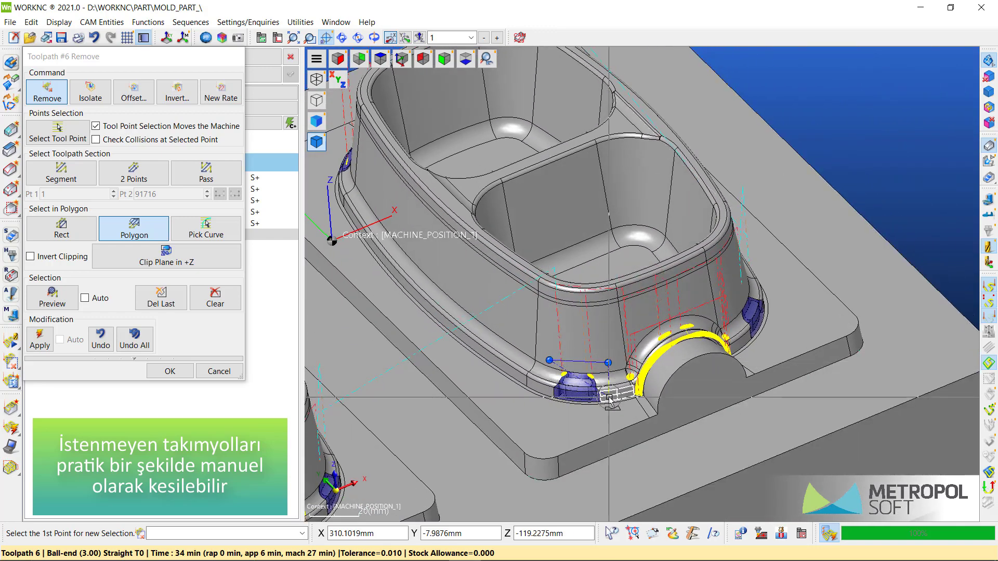
{"action": "middle_click_drag", "start_coordinate": [510, 437], "coordinate": [819, 300]}
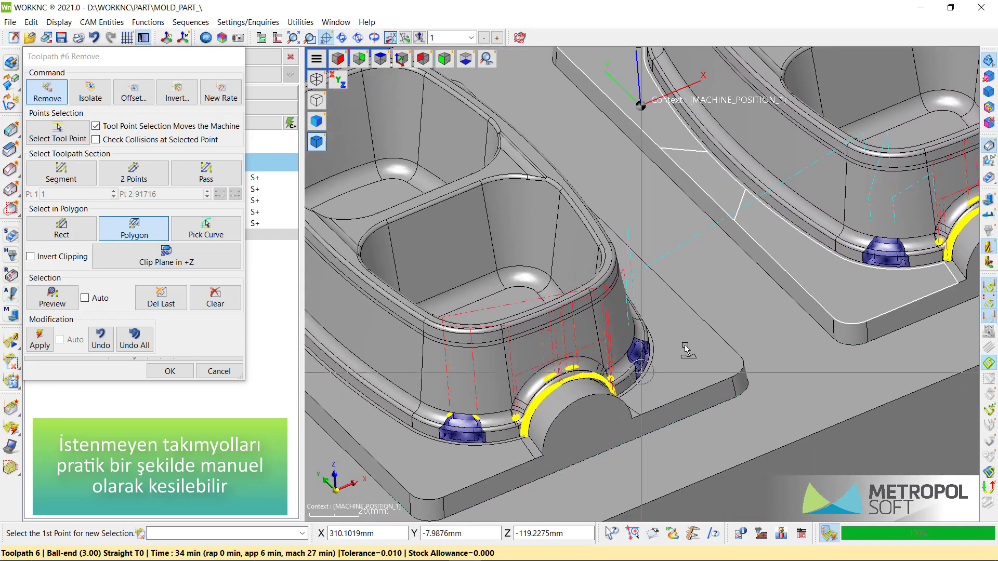
{"action": "left_click", "coordinate": [428, 394]}
{"action": "left_click", "coordinate": [489, 398]}
{"action": "left_click", "coordinate": [499, 432]}
{"action": "left_click", "coordinate": [404, 432]}
{"action": "right_click", "coordinate": [396, 435]}
Step: At the opposite end of both mold forms, add removal polygons around the blue patches on the +X side of the bosses
{"action": "middle_click_drag", "start_coordinate": [395, 434], "coordinate": [623, 304]}
{"action": "scroll", "coordinate": [406, 442], "scroll_direction": "down", "scroll_amount": 3}
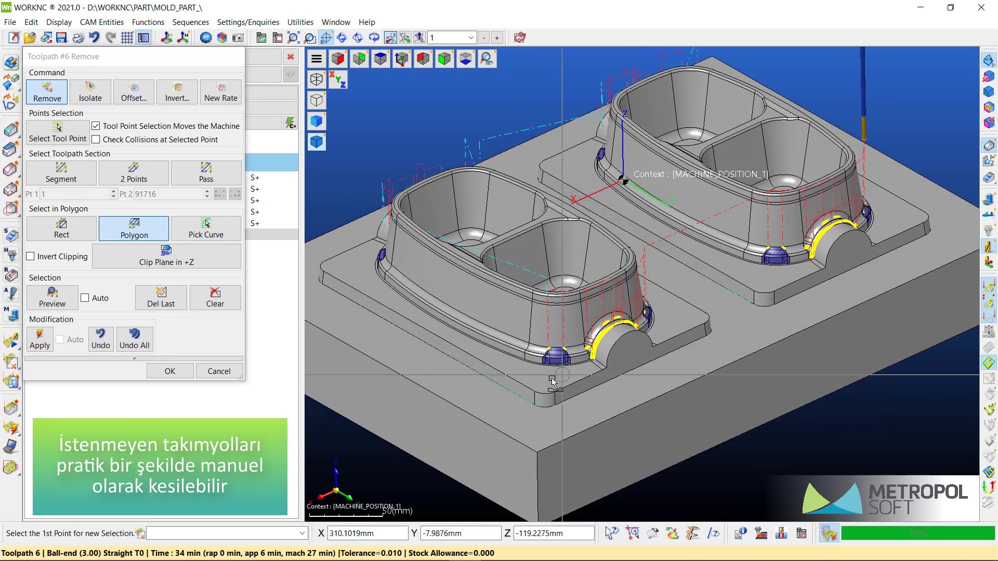
{"action": "scroll", "coordinate": [553, 361], "scroll_direction": "up", "scroll_amount": 4}
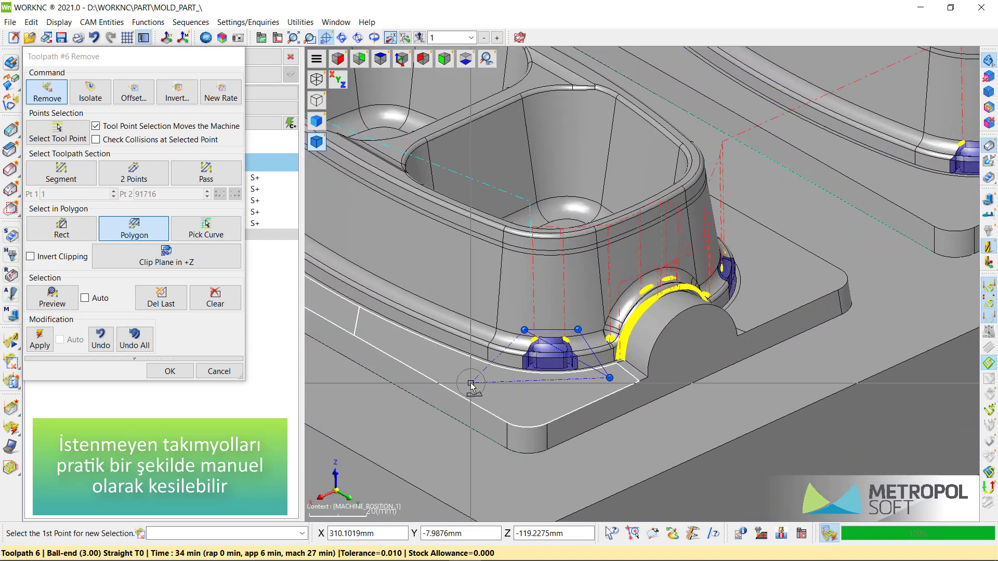
{"action": "scroll", "coordinate": [664, 321], "scroll_direction": "down", "scroll_amount": 3}
{"action": "middle_click_drag", "start_coordinate": [664, 321], "coordinate": [567, 351]}
{"action": "left_click", "coordinate": [650, 216]}
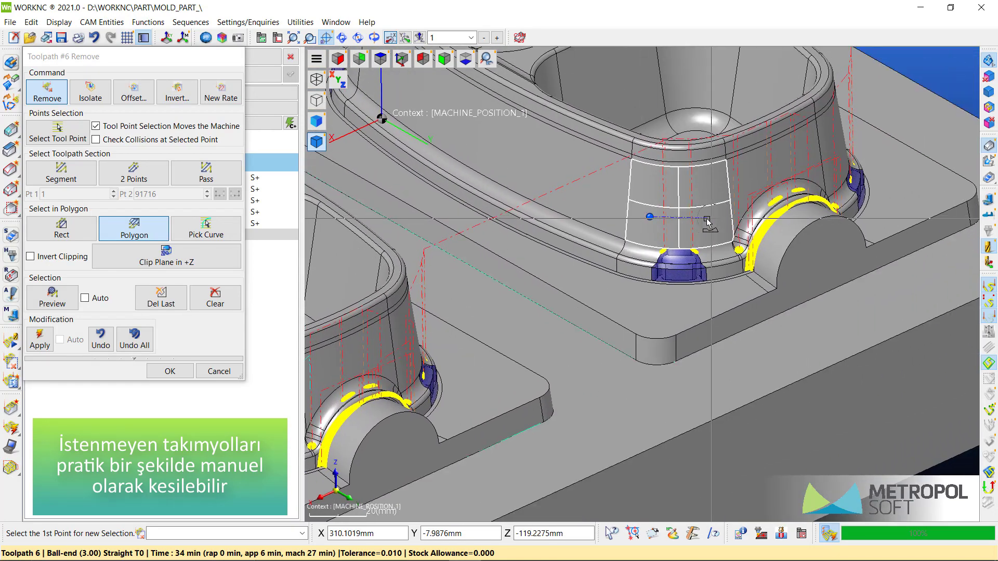
{"action": "left_click", "coordinate": [715, 221]}
{"action": "left_click", "coordinate": [743, 305]}
{"action": "left_click", "coordinate": [581, 289]}
{"action": "right_click", "coordinate": [603, 306]}
Step: Enclose the -X side blue patch at the first mold form's opposite end in a removal polygon
{"action": "middle_click_drag", "start_coordinate": [597, 386], "coordinate": [476, 204]}
{"action": "left_click", "coordinate": [476, 204]}
{"action": "left_click", "coordinate": [470, 274]}
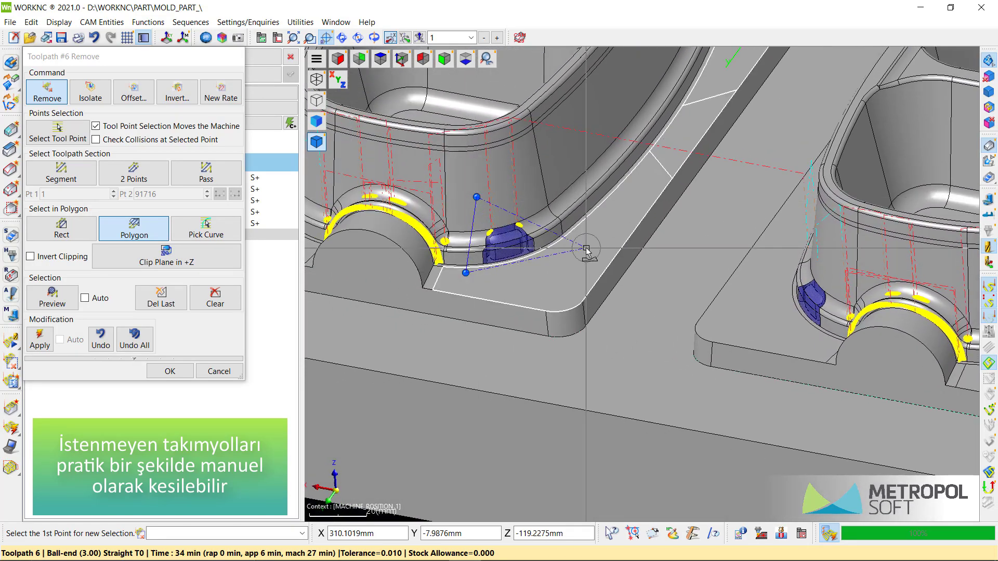
{"action": "left_click", "coordinate": [587, 245]}
{"action": "left_click", "coordinate": [555, 200]}
{"action": "right_click", "coordinate": [642, 211]}
Step: Enclose the remaining blue patch beside the other form's boss in a removal polygon and confirm the toolpath removals
{"action": "middle_click_drag", "start_coordinate": [899, 301], "coordinate": [551, 301]}
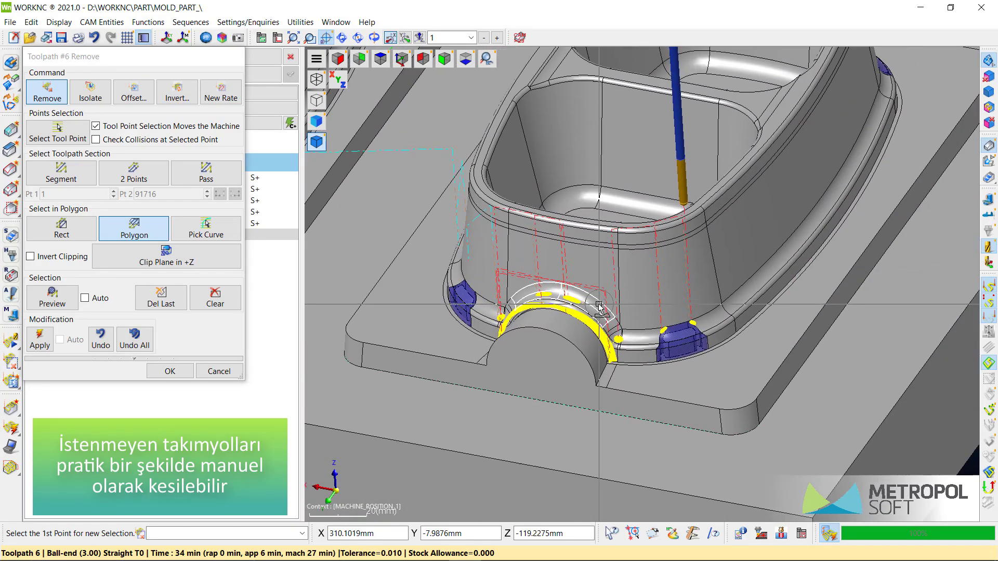
{"action": "left_click", "coordinate": [644, 314]}
{"action": "left_click", "coordinate": [639, 380]}
{"action": "left_click", "coordinate": [749, 350]}
{"action": "right_click", "coordinate": [734, 341]}
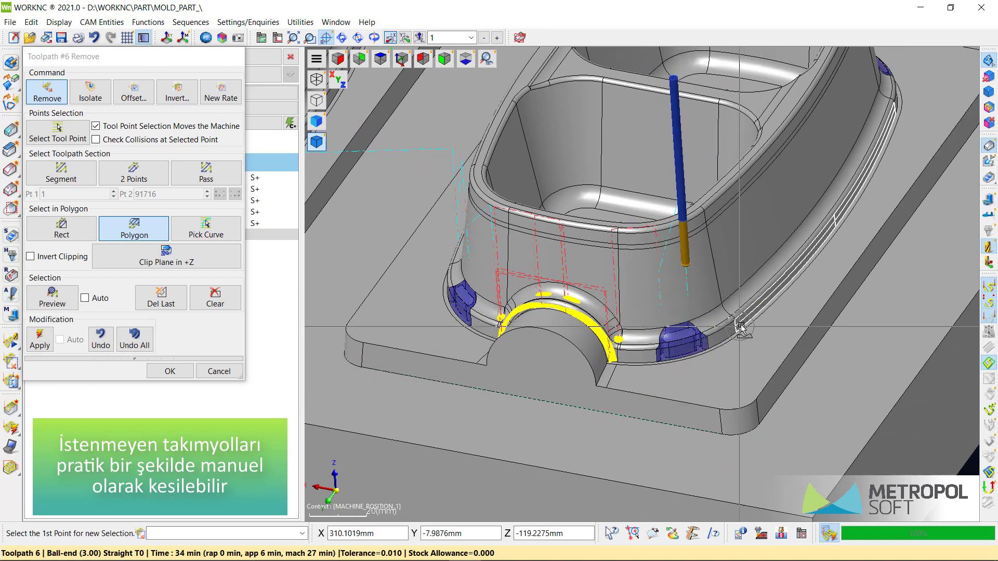
{"action": "scroll", "coordinate": [722, 356], "scroll_direction": "down", "scroll_amount": 4}
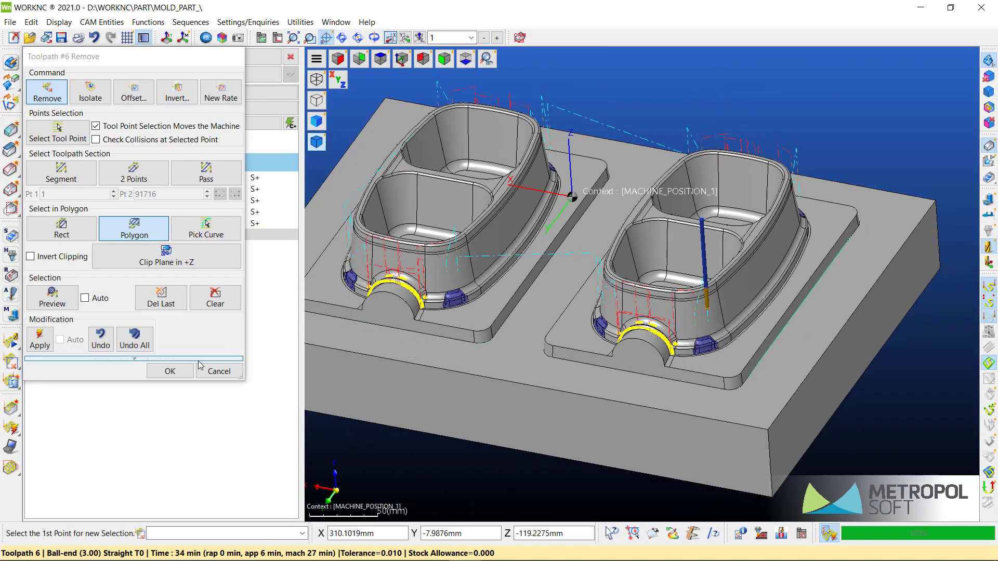
{"action": "left_click", "coordinate": [170, 371]}
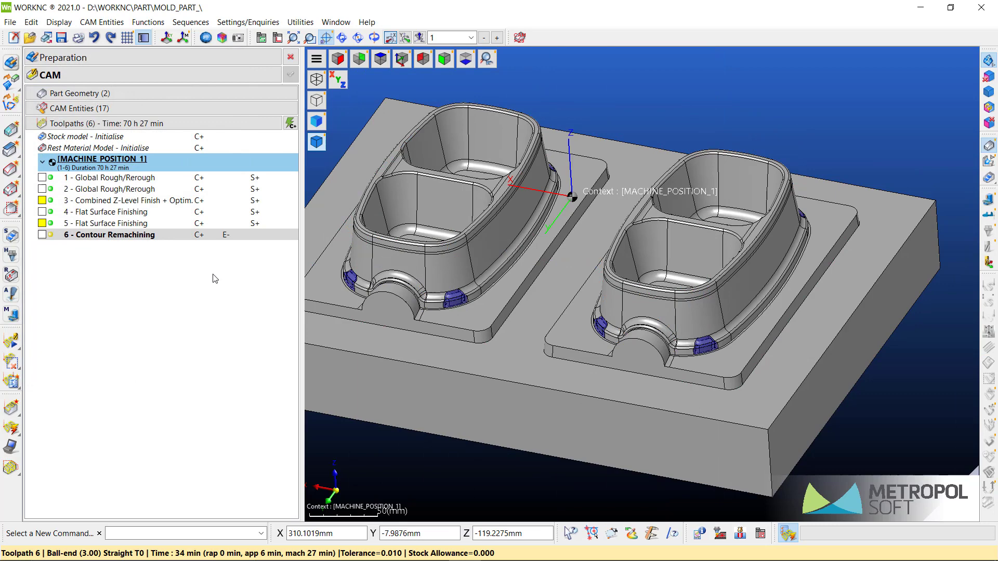
Step: Execute the pending edit of the Contour Remachining toolpath and display the trimmed passes in isometric view
{"action": "right_click", "coordinate": [228, 236]}
{"action": "left_click", "coordinate": [242, 245]}
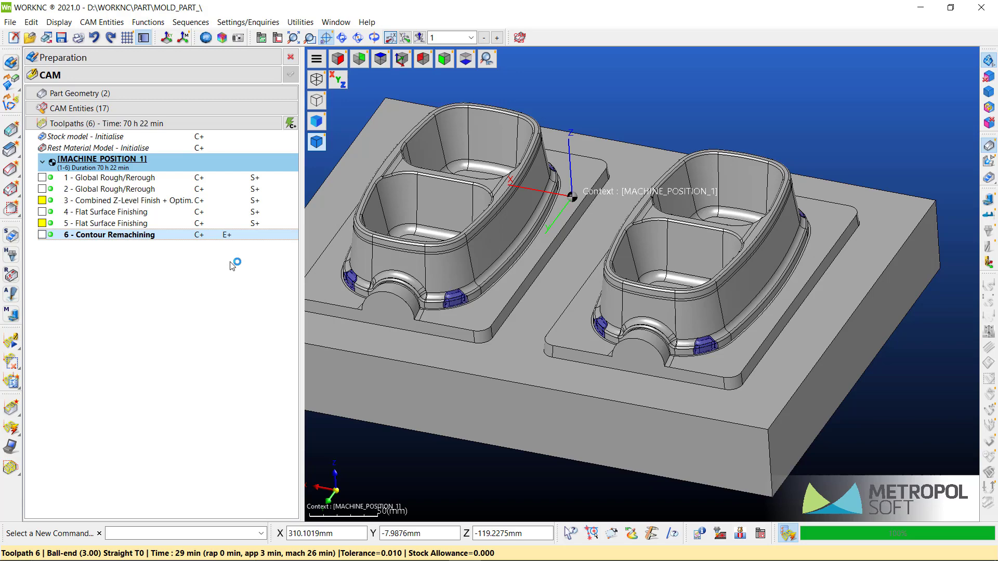
{"action": "left_click", "coordinate": [402, 59]}
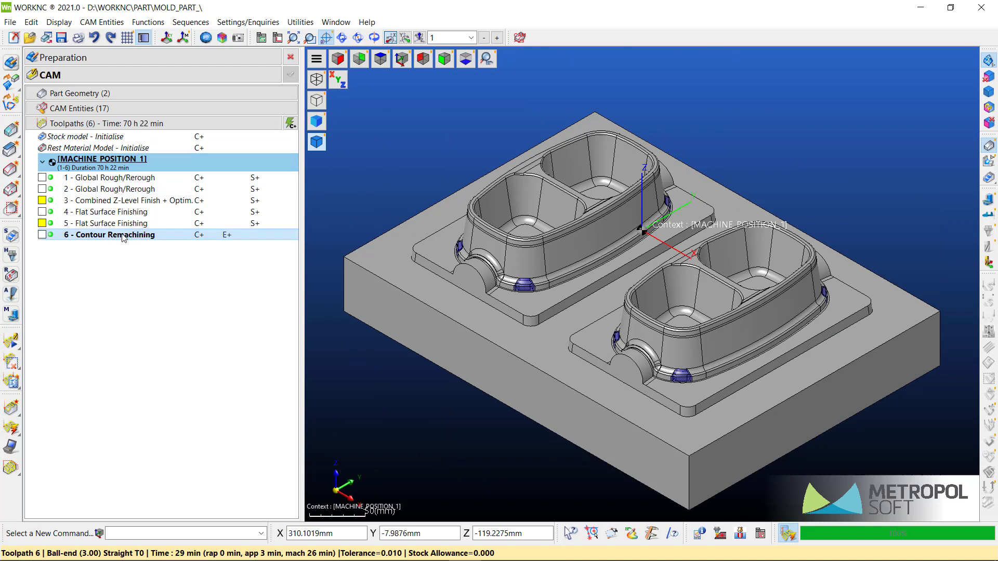
{"action": "left_click", "coordinate": [42, 235]}
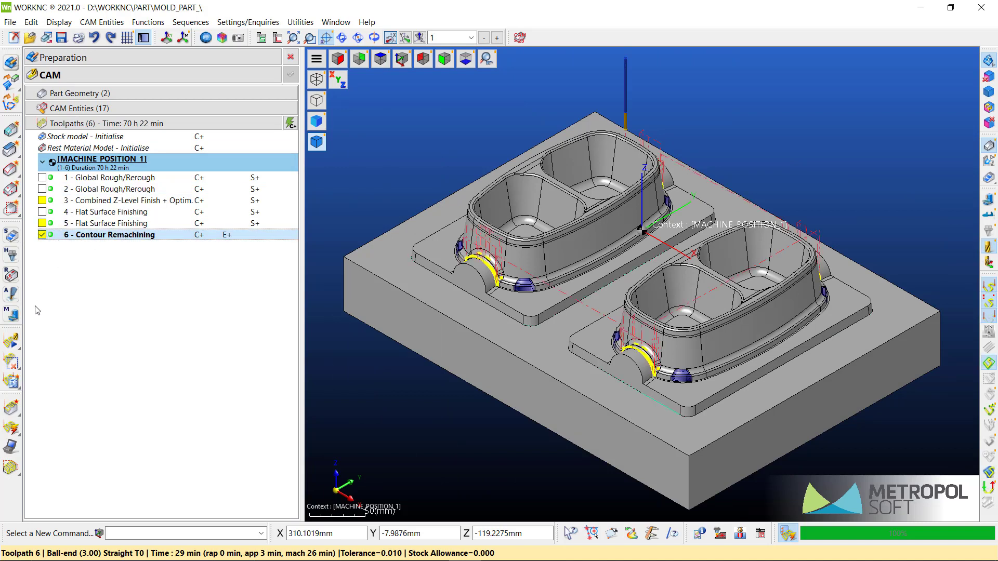
Step: Start a solid simulation of the Contour Remachining toolpath on the stok.s3d stock and set the playback speed to 417
{"action": "left_click", "coordinate": [16, 343]}
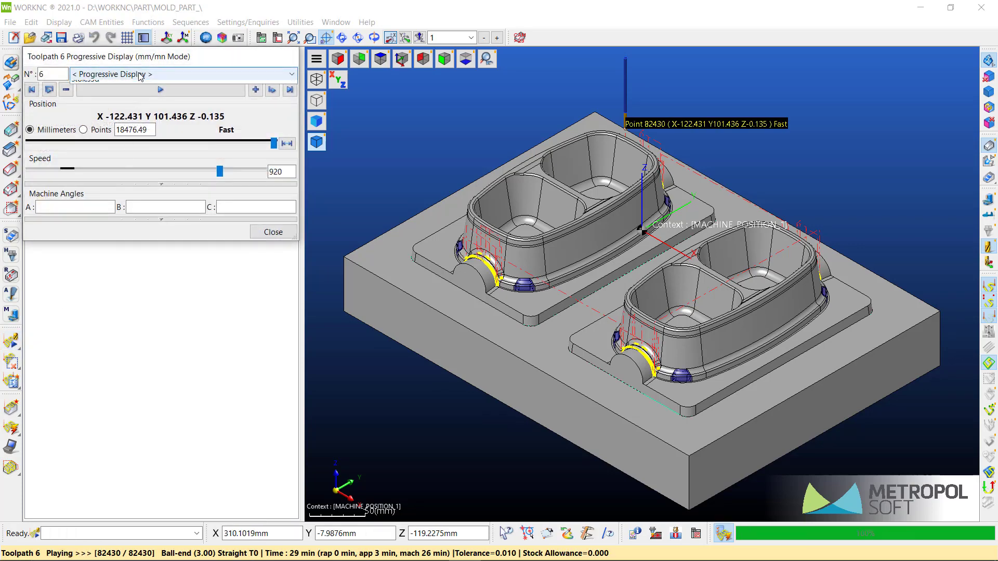
{"action": "left_click", "coordinate": [140, 74]}
{"action": "left_click", "coordinate": [96, 138]}
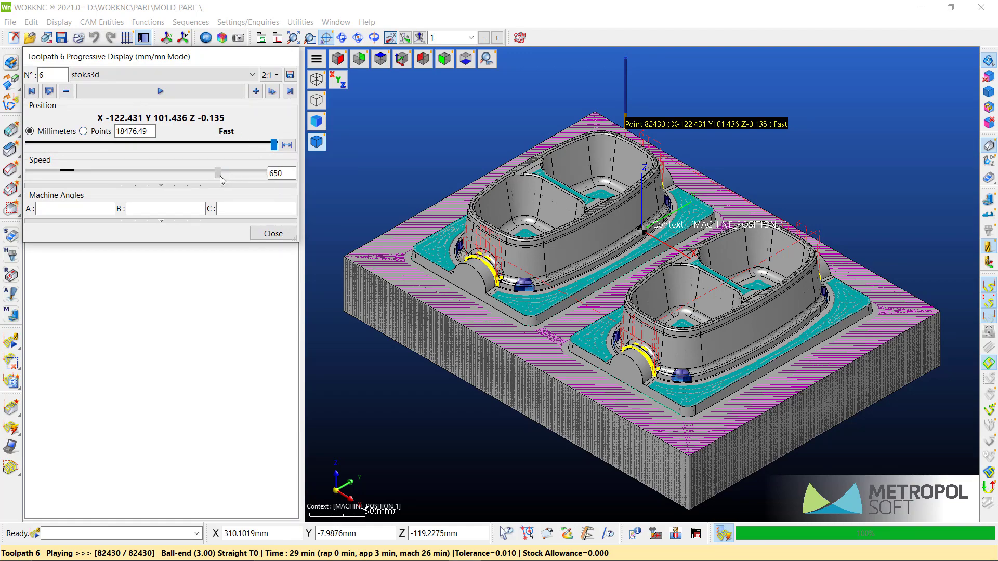
{"action": "left_click", "coordinate": [158, 91]}
{"action": "scroll", "coordinate": [483, 290], "scroll_direction": "up", "scroll_amount": 5}
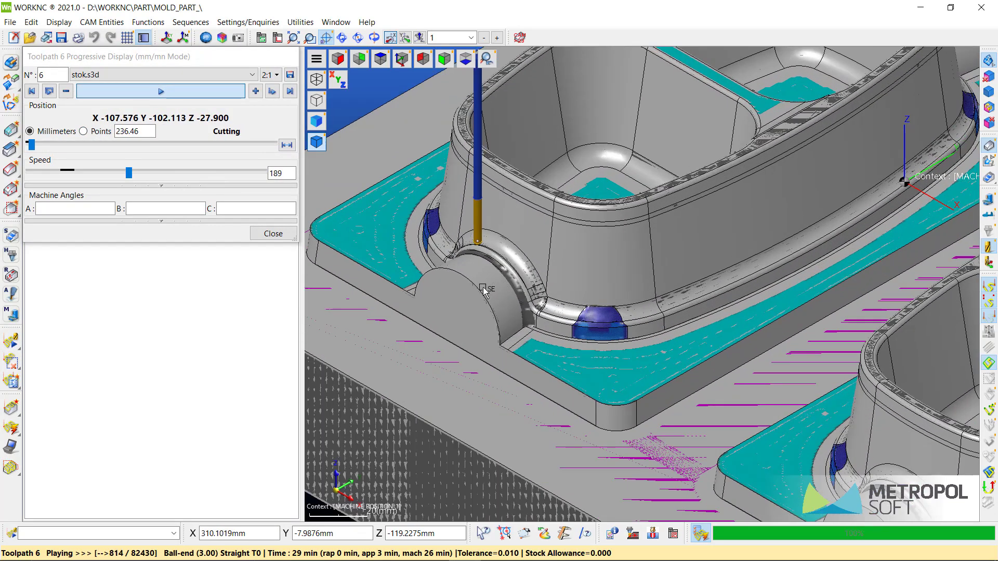
{"action": "left_click_drag", "start_coordinate": [129, 173], "coordinate": [194, 178]}
Step: Slow the simulation to speed 235 and examine the cutting around the second mold form's half-round boss
{"action": "middle_click_drag", "start_coordinate": [776, 337], "coordinate": [536, 238]}
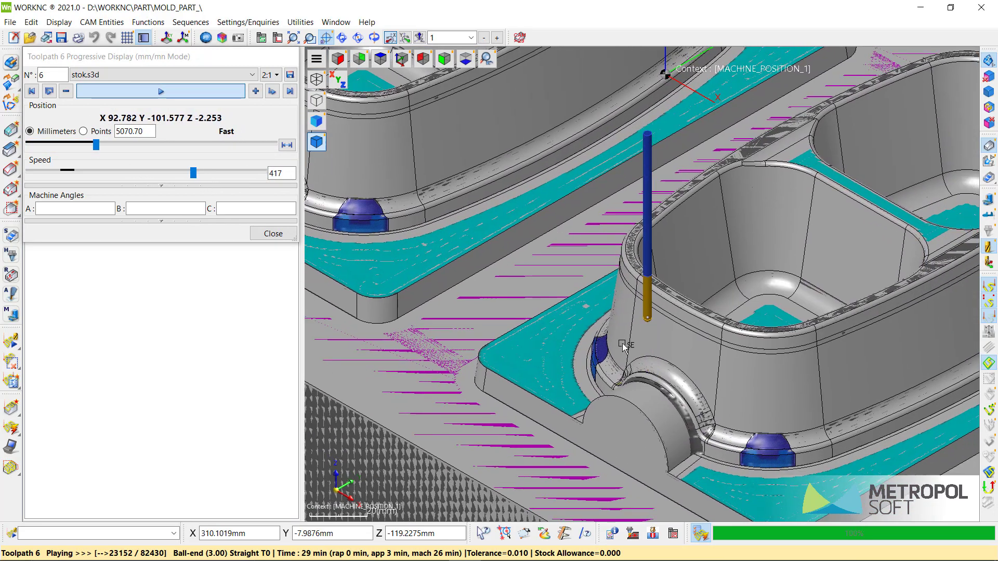
{"action": "scroll", "coordinate": [707, 424], "scroll_direction": "up", "scroll_amount": 3}
{"action": "scroll", "coordinate": [707, 425], "scroll_direction": "up", "scroll_amount": 3}
{"action": "middle_click_drag", "start_coordinate": [707, 424], "coordinate": [692, 334]}
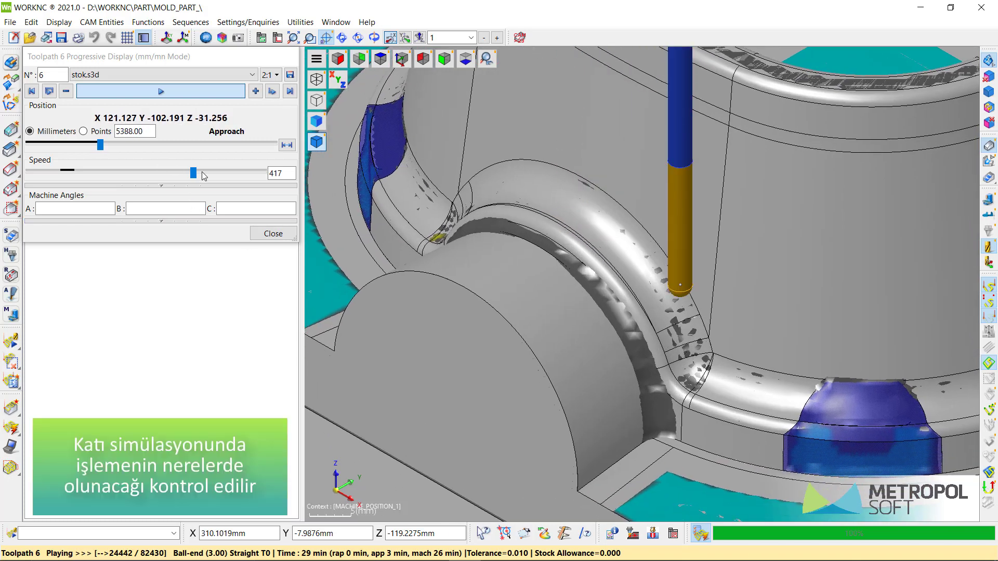
{"action": "left_click_drag", "start_coordinate": [194, 173], "coordinate": [141, 173]}
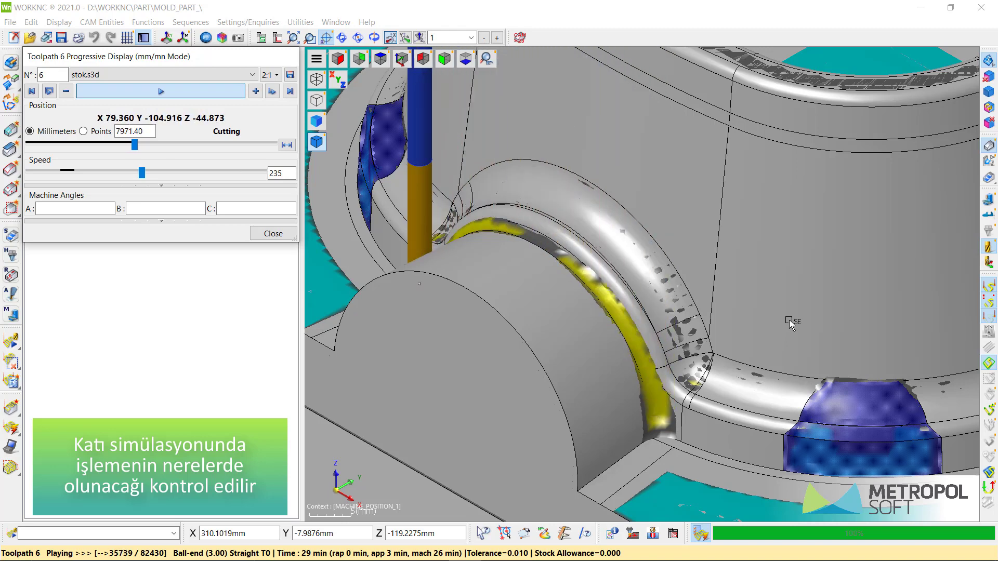
Step: Raise the simulation speed to 70000, end the simulation and save the modifications to the stok.s3d stock
{"action": "scroll", "coordinate": [761, 327], "scroll_direction": "down", "scroll_amount": 5}
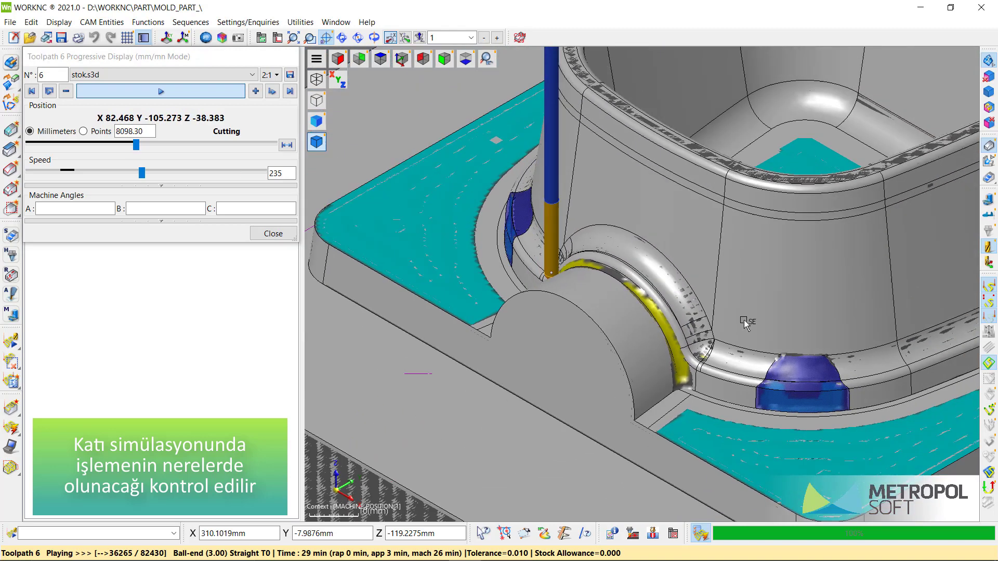
{"action": "scroll", "coordinate": [744, 325], "scroll_direction": "down", "scroll_amount": 5}
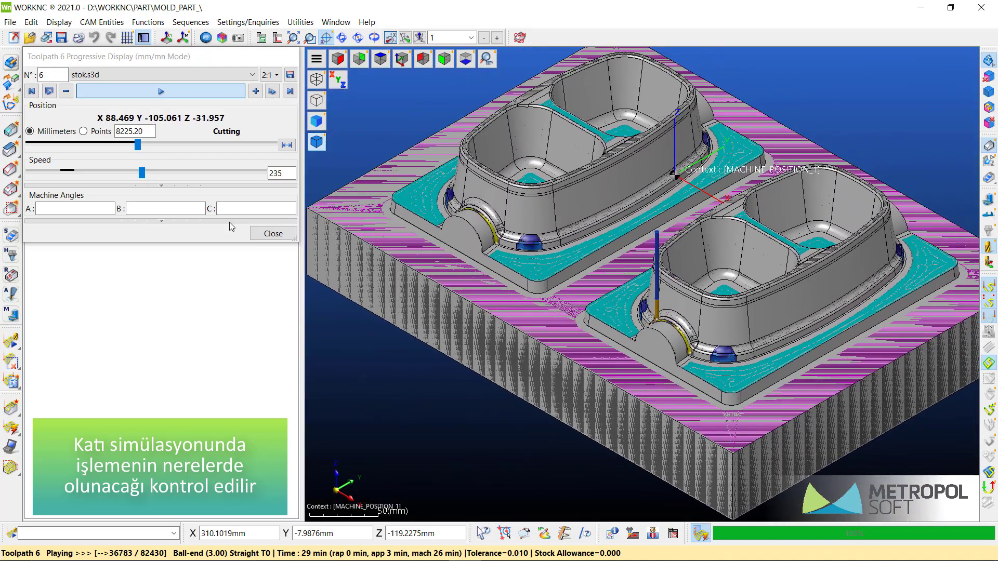
{"action": "left_click_drag", "start_coordinate": [144, 177], "coordinate": [277, 178]}
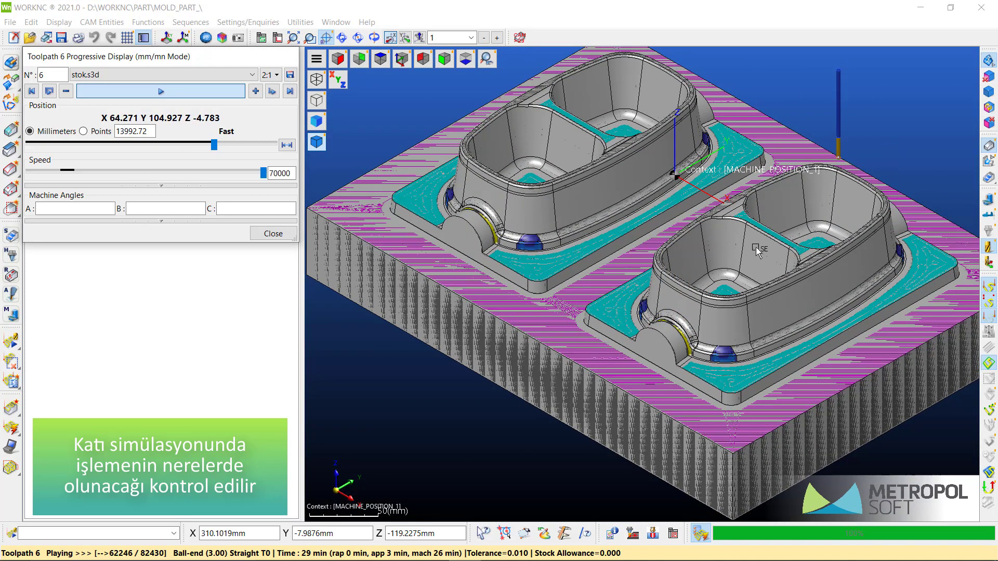
{"action": "left_click", "coordinate": [273, 234]}
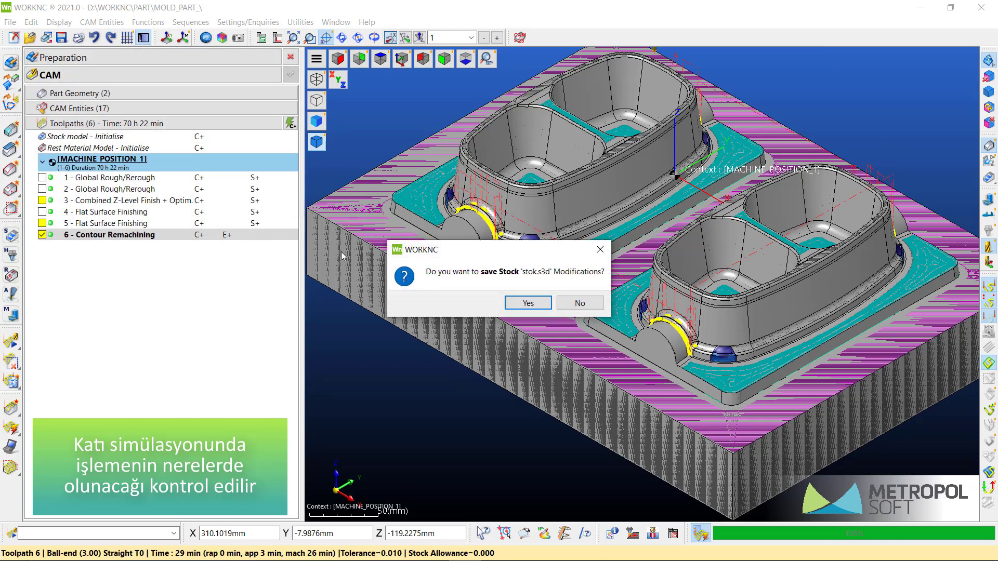
{"action": "left_click", "coordinate": [527, 303]}
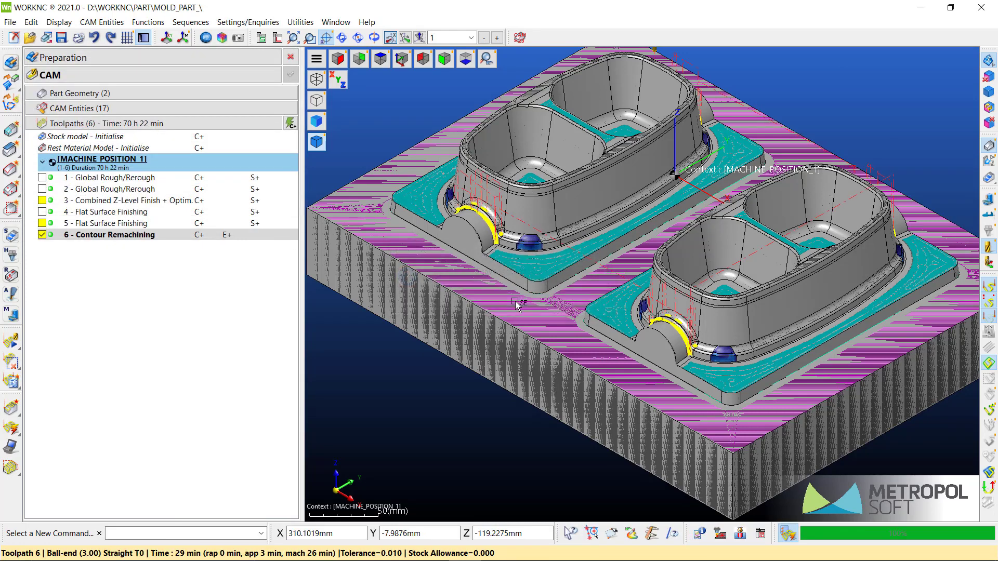
Step: Hide the stok simulation stock and the Contour Remachining toolpath
{"action": "left_click", "coordinate": [72, 111]}
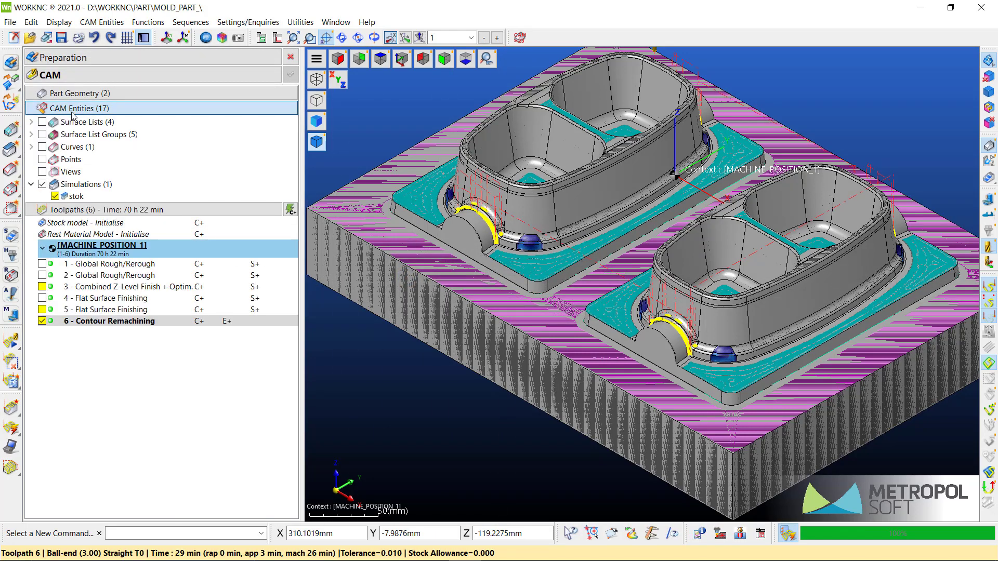
{"action": "left_click", "coordinate": [55, 197]}
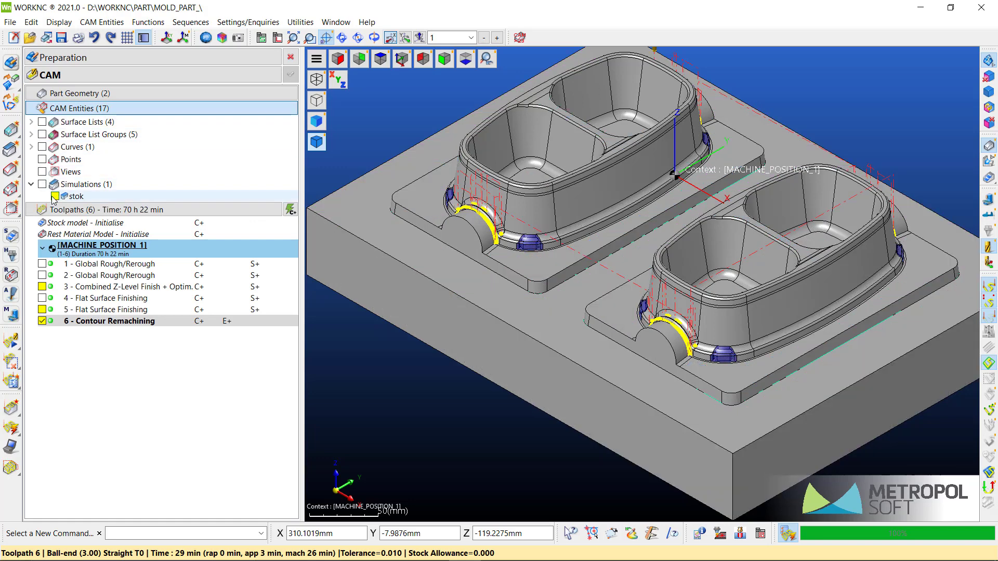
{"action": "left_click", "coordinate": [44, 322]}
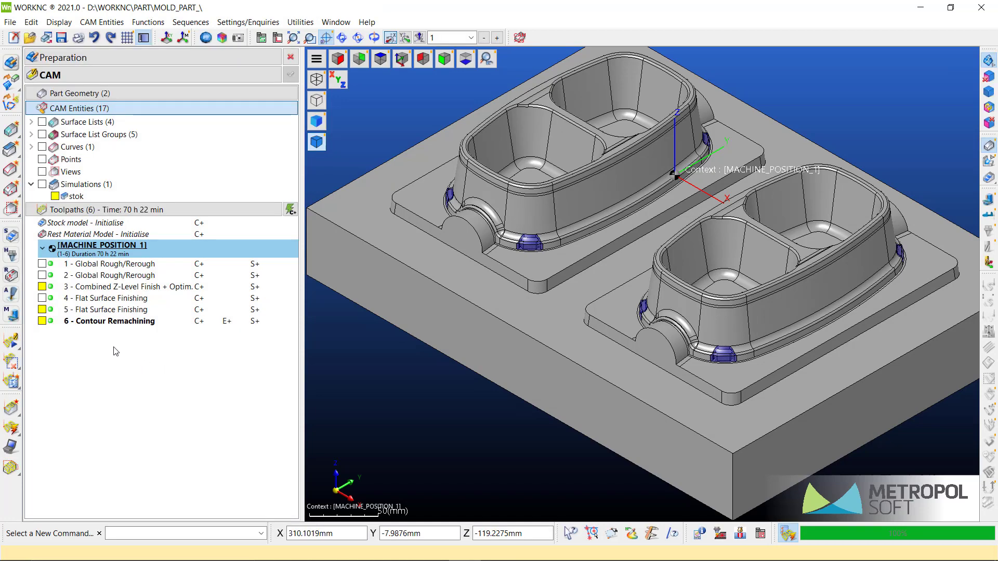
Step: Add a Contour Remachining toolpath with a 1 mm ball-end cutter and a 3 mm ball-end reference cutter
{"action": "right_click", "coordinate": [113, 346]}
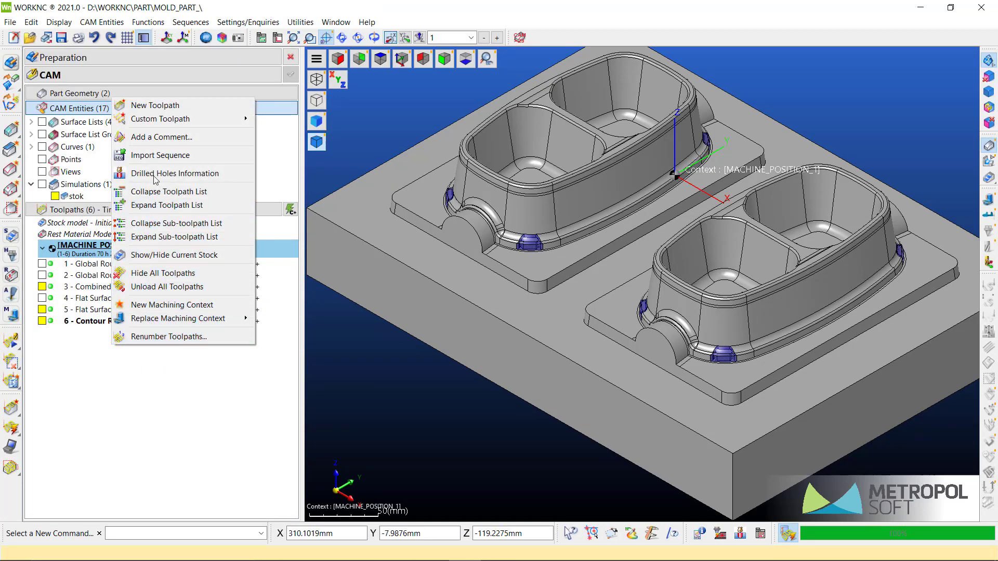
{"action": "left_click", "coordinate": [155, 106]}
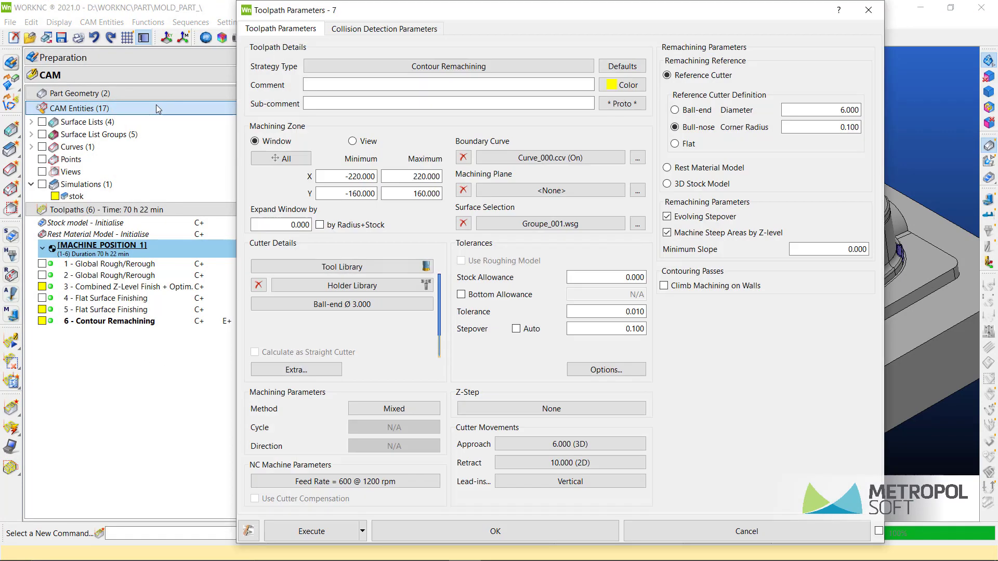
{"action": "left_click", "coordinate": [274, 304]}
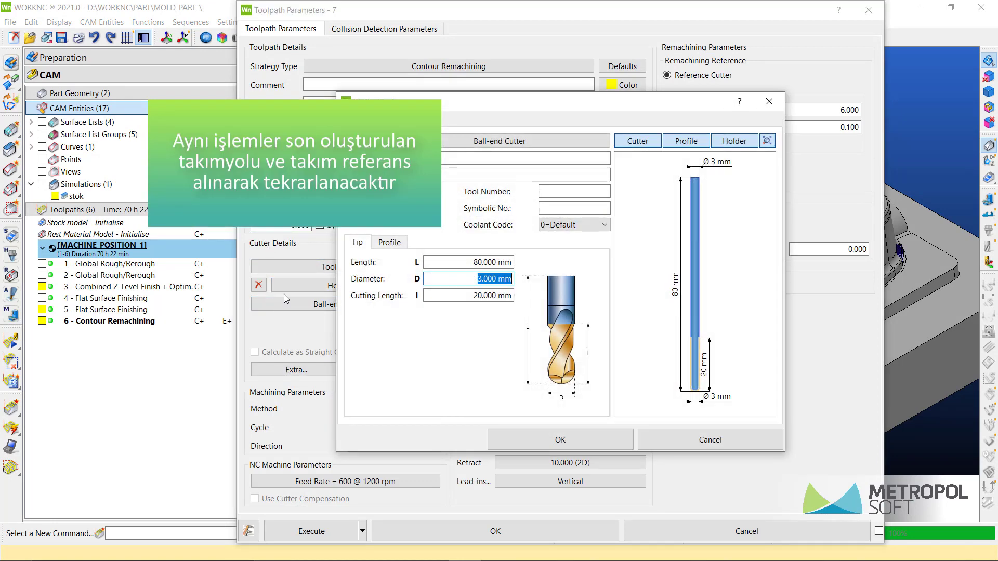
{"action": "key", "text": "Return"}
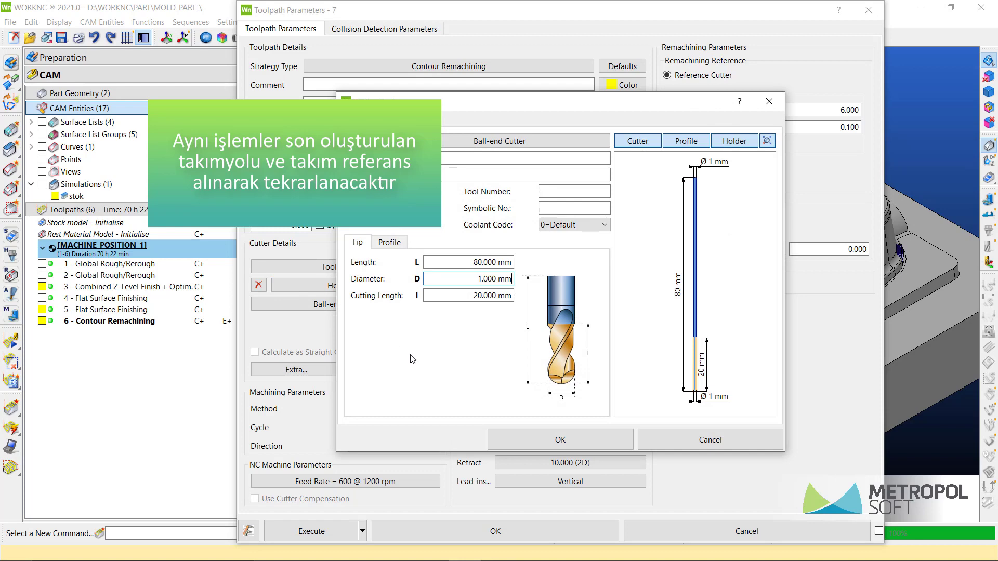
{"action": "left_click", "coordinate": [517, 432]}
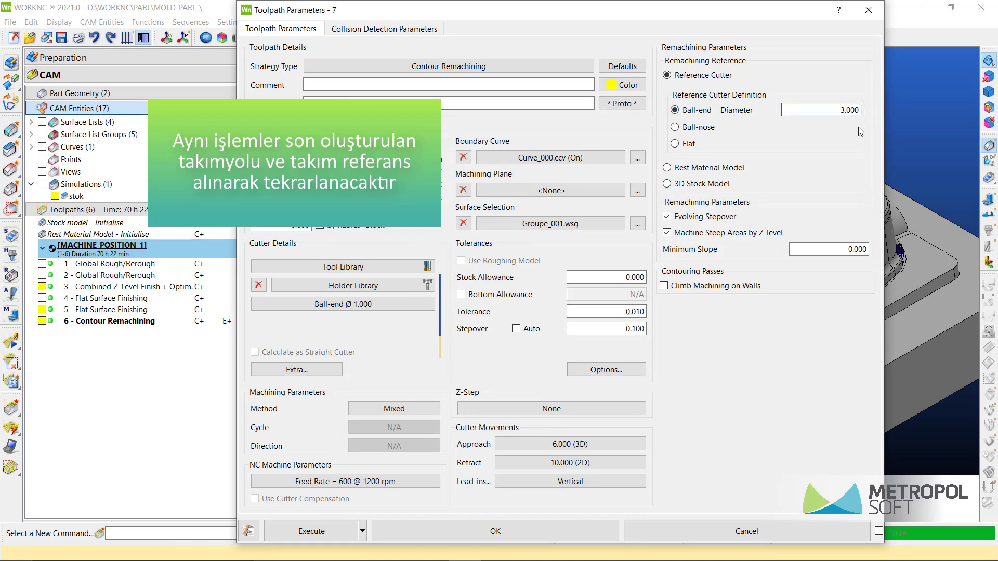
Step: Set the new toolpath's colour to cyan, accept its parameters and calculate it
{"action": "left_click", "coordinate": [639, 87]}
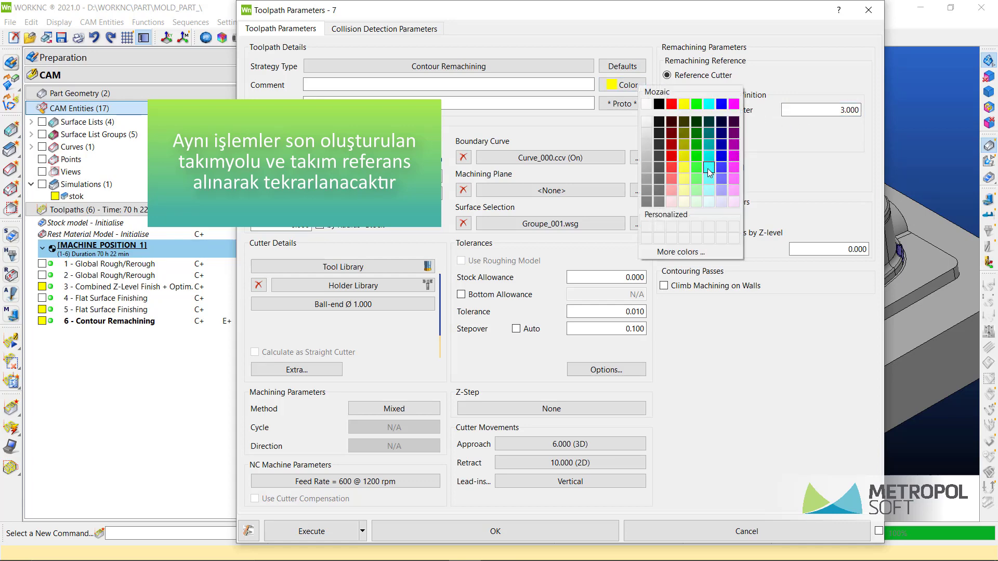
{"action": "left_click", "coordinate": [708, 167]}
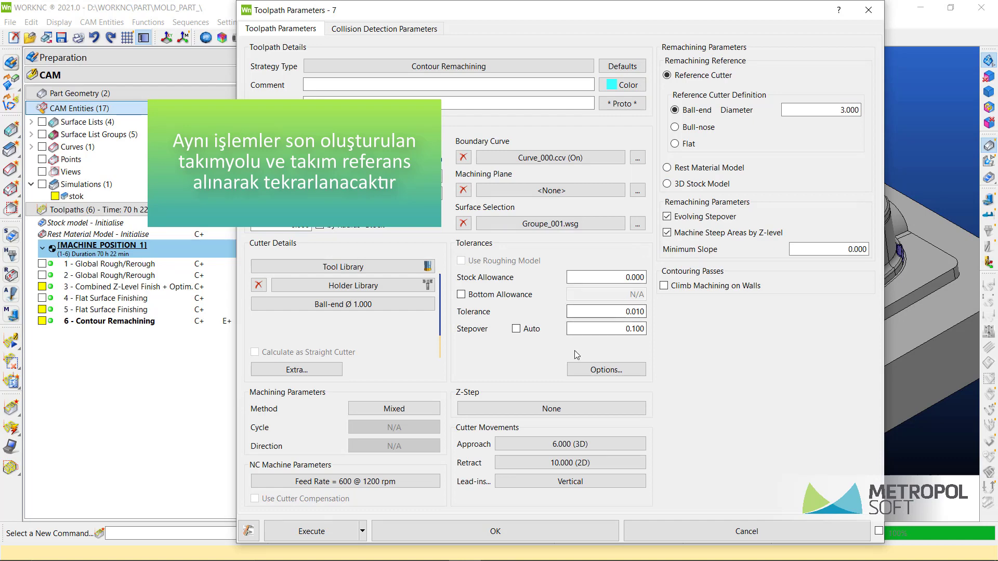
{"action": "left_click", "coordinate": [468, 533]}
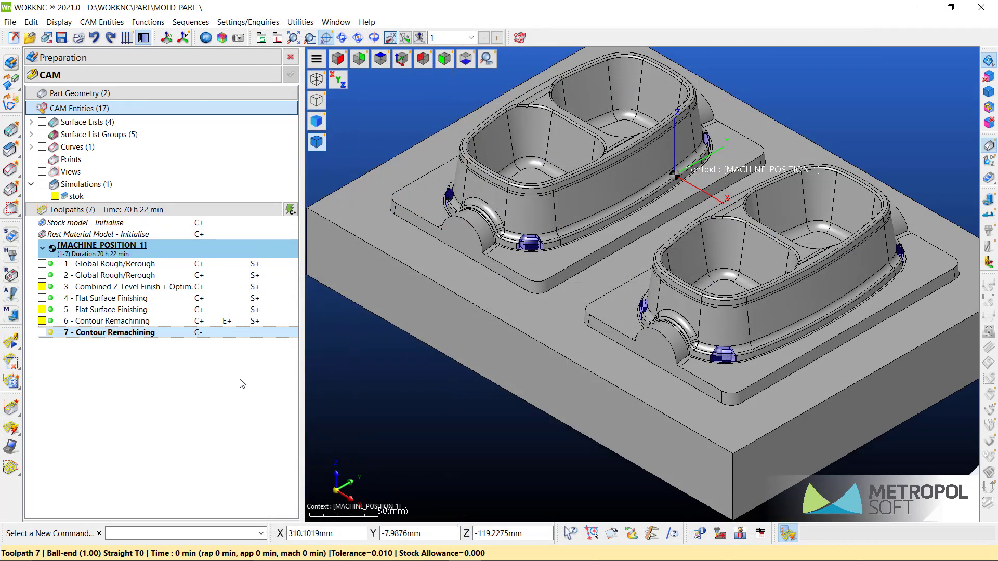
{"action": "right_click", "coordinate": [201, 338]}
{"action": "left_click", "coordinate": [220, 342]}
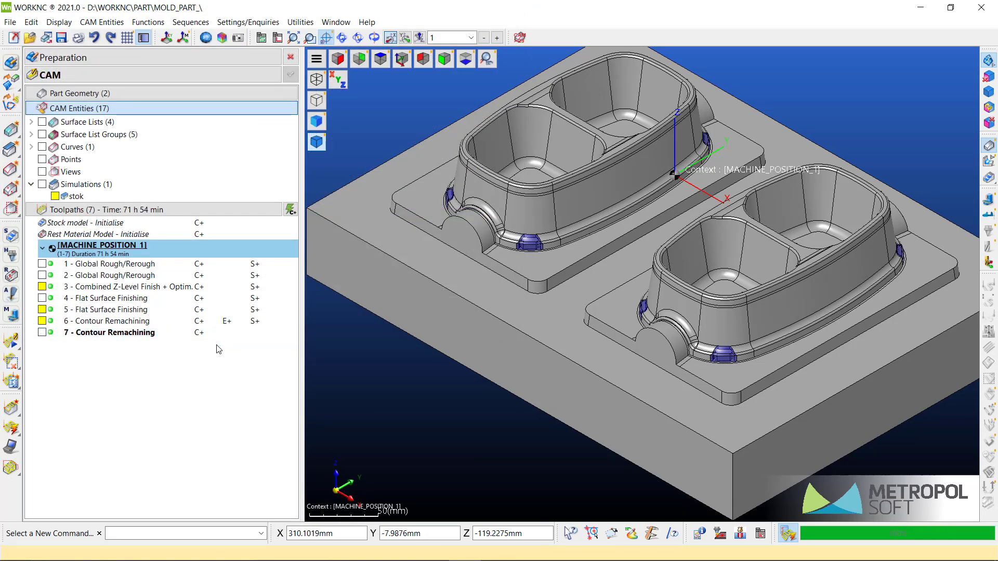
Step: Show toolpath 7 and examine its passes around the half-round boss and along the base fillet of the mold form
{"action": "left_click", "coordinate": [114, 335]}
{"action": "double_click", "coordinate": [111, 334]}
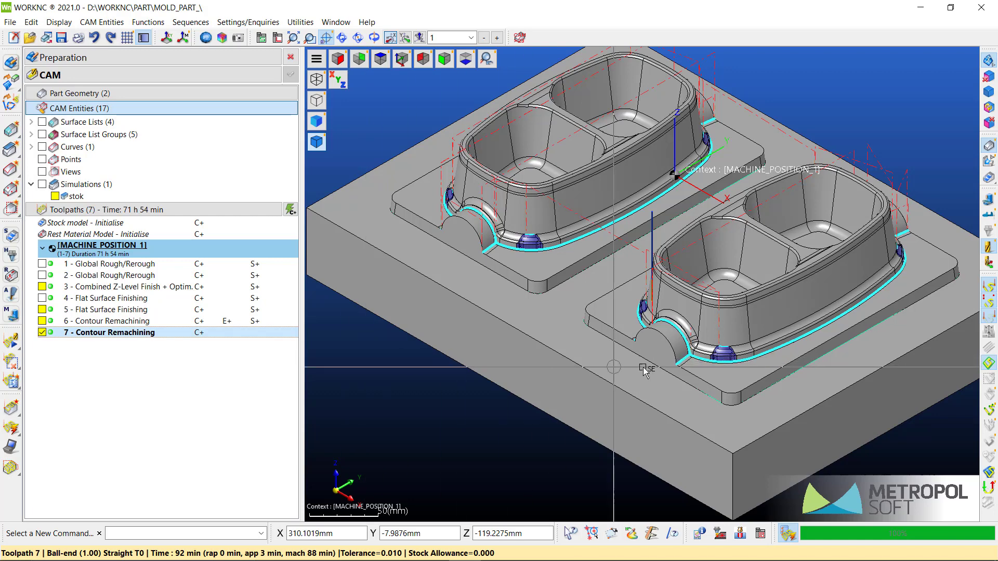
{"action": "middle_click_drag", "start_coordinate": [686, 381], "coordinate": [625, 393]}
{"action": "scroll", "coordinate": [624, 394], "scroll_direction": "up", "scroll_amount": 10}
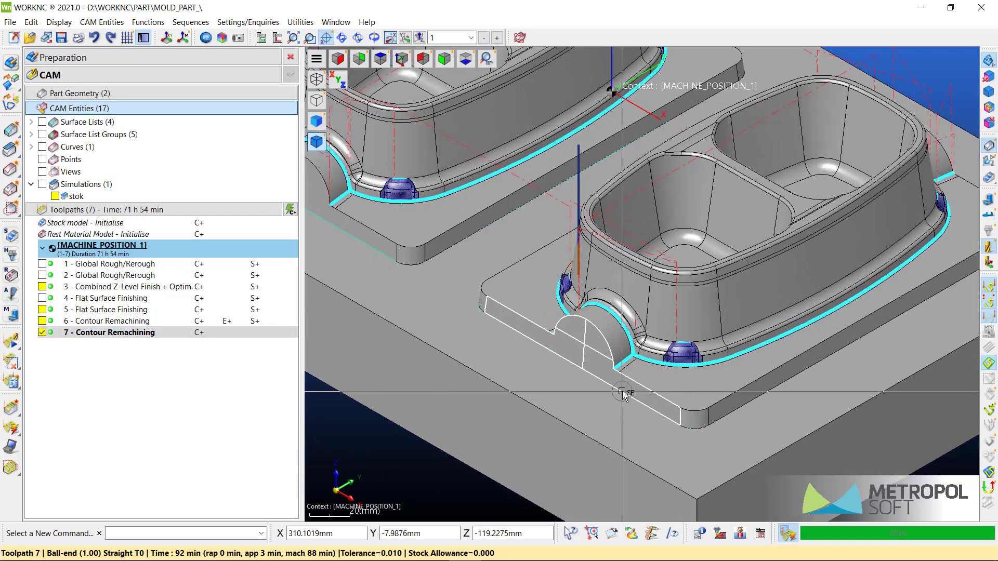
{"action": "scroll", "coordinate": [649, 332], "scroll_direction": "up", "scroll_amount": 6}
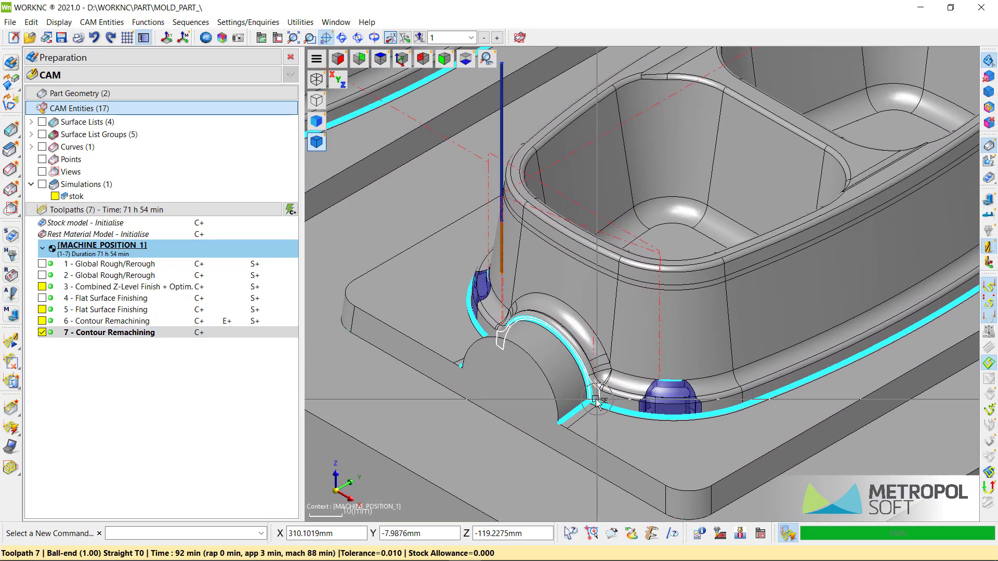
{"action": "scroll", "coordinate": [573, 372], "scroll_direction": "up", "scroll_amount": 4}
{"action": "scroll", "coordinate": [572, 372], "scroll_direction": "up", "scroll_amount": 6}
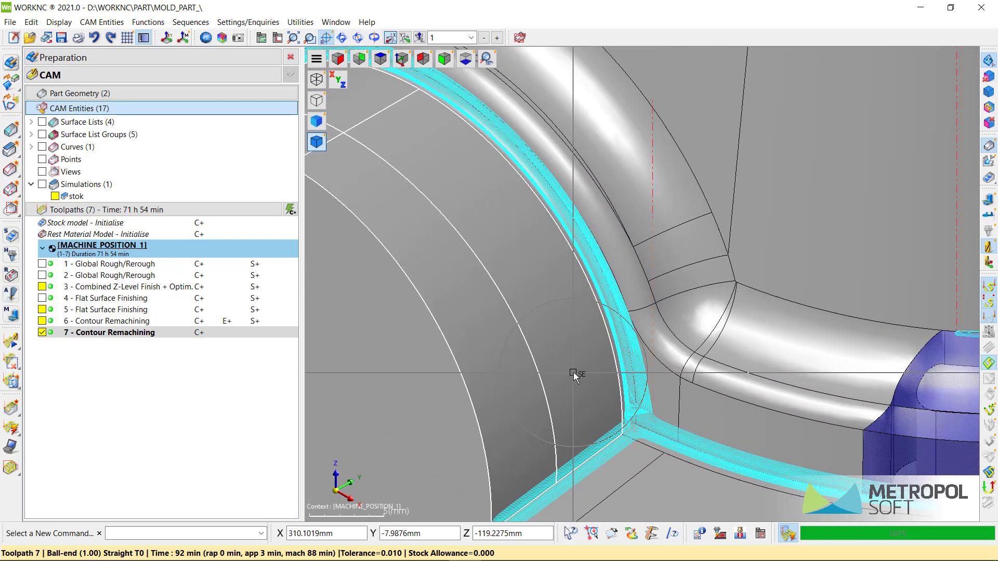
{"action": "middle_click_drag", "start_coordinate": [583, 307], "coordinate": [850, 539]}
{"action": "middle_click_drag", "start_coordinate": [561, 286], "coordinate": [580, 352]}
{"action": "scroll", "coordinate": [420, 231], "scroll_direction": "down", "scroll_amount": 5}
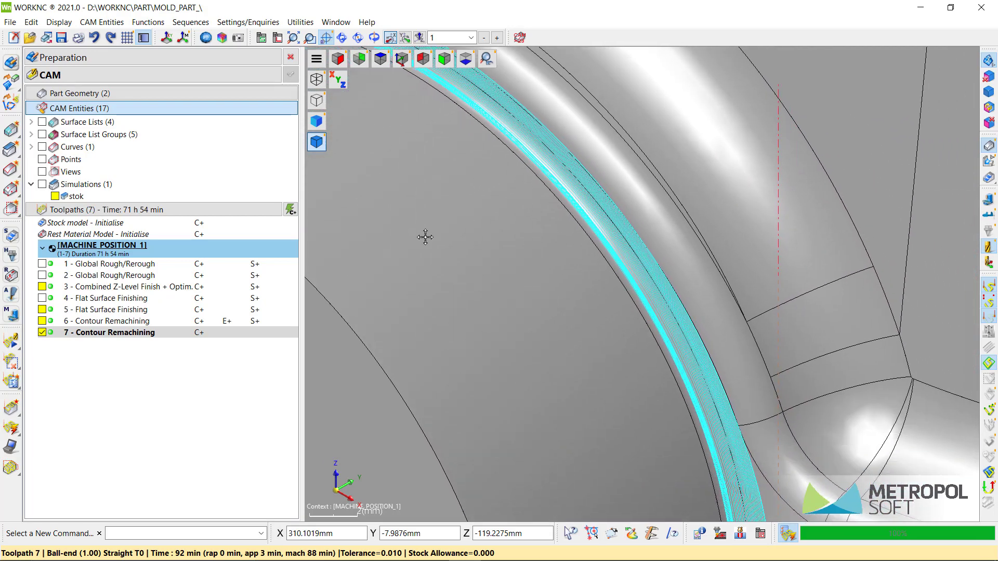
{"action": "scroll", "coordinate": [420, 230], "scroll_direction": "down", "scroll_amount": 6}
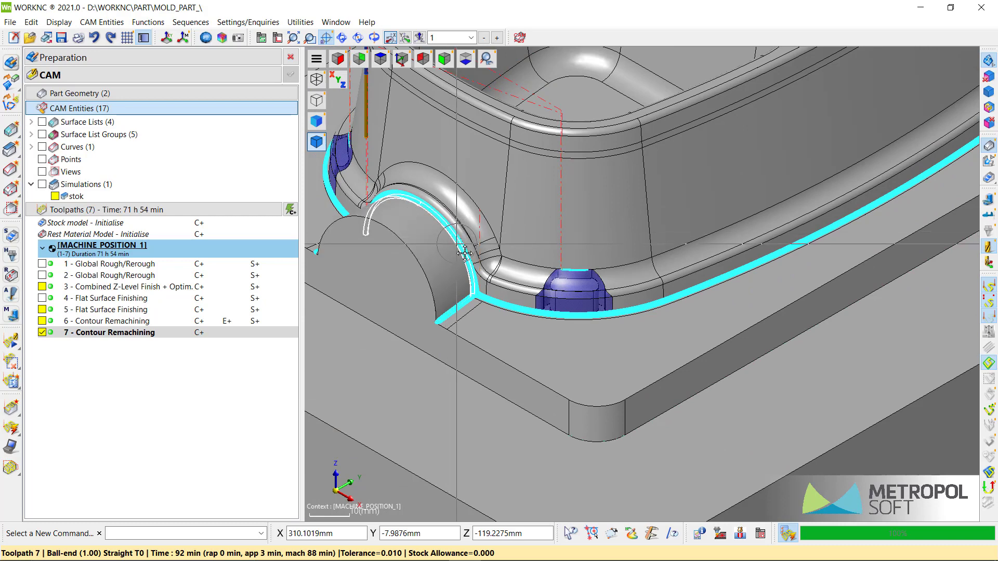
{"action": "middle_click_drag", "start_coordinate": [458, 244], "coordinate": [555, 366]}
{"action": "scroll", "coordinate": [556, 366], "scroll_direction": "down", "scroll_amount": 2}
{"action": "scroll", "coordinate": [556, 367], "scroll_direction": "down", "scroll_amount": 3}
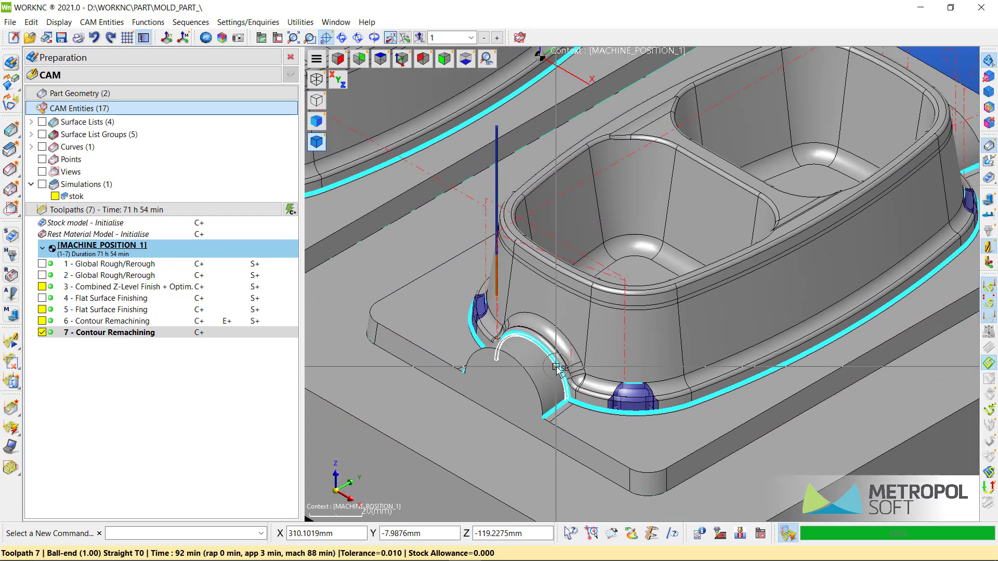
{"action": "middle_click_drag", "start_coordinate": [555, 320], "coordinate": [602, 359]}
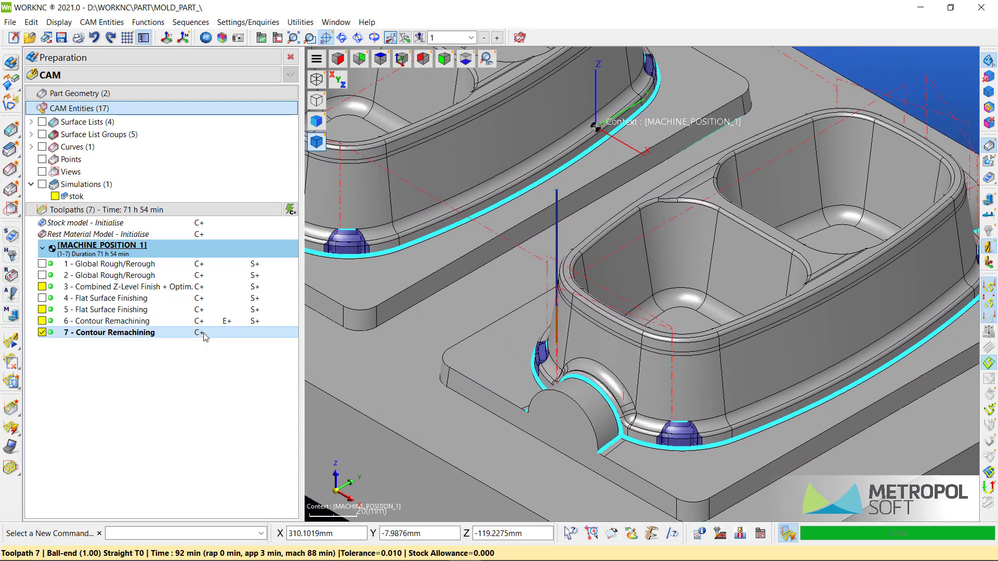
Step: Start Multiple Edition on toolpath 7 and outline a removal polygon around the passes above the purple corner patch beside the half-round boss
{"action": "right_click", "coordinate": [115, 337]}
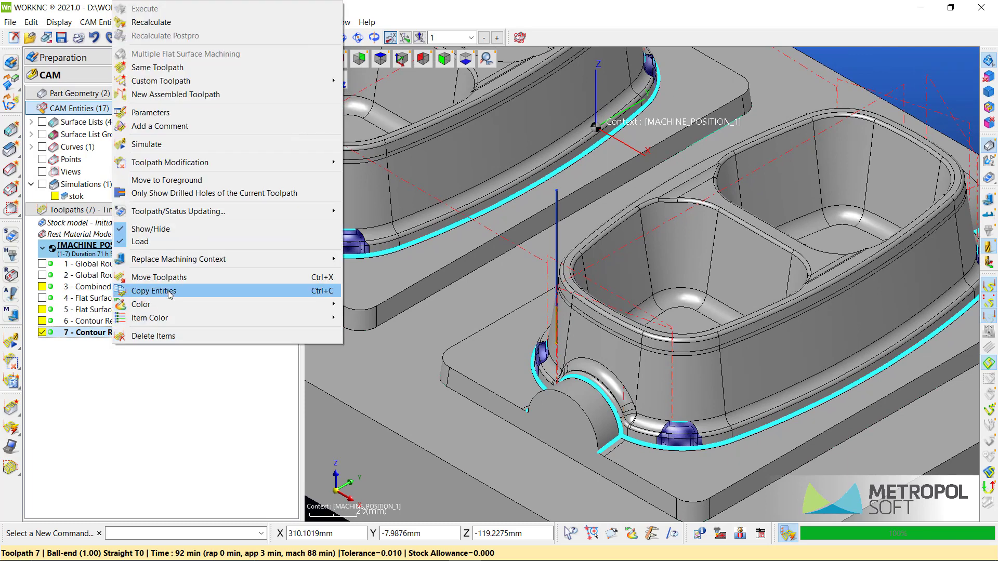
{"action": "mouse_move", "coordinate": [295, 170]}
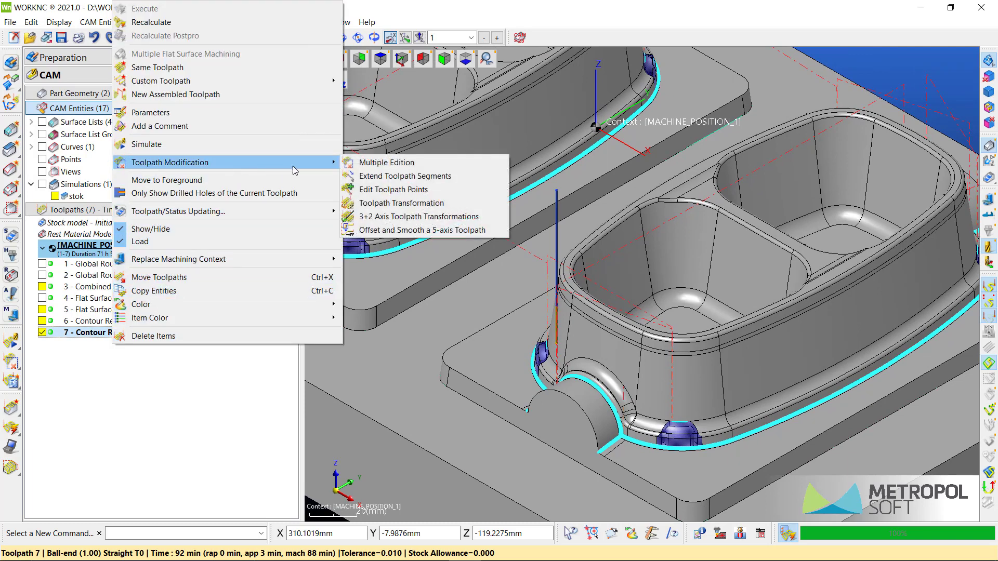
{"action": "left_click", "coordinate": [356, 163]}
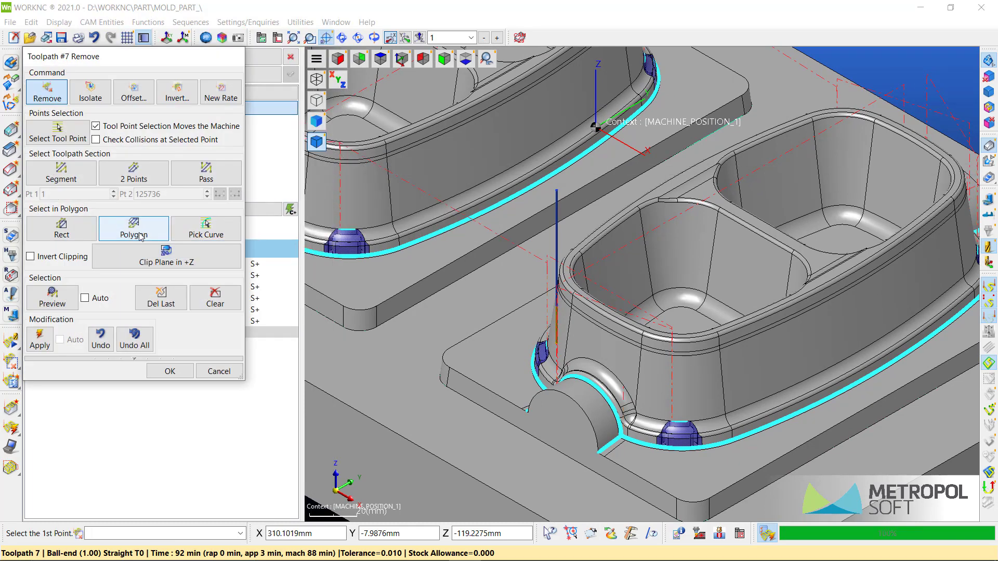
{"action": "left_click", "coordinate": [658, 407]}
{"action": "left_click", "coordinate": [668, 427]}
{"action": "left_click", "coordinate": [716, 423]}
{"action": "left_click", "coordinate": [722, 402]}
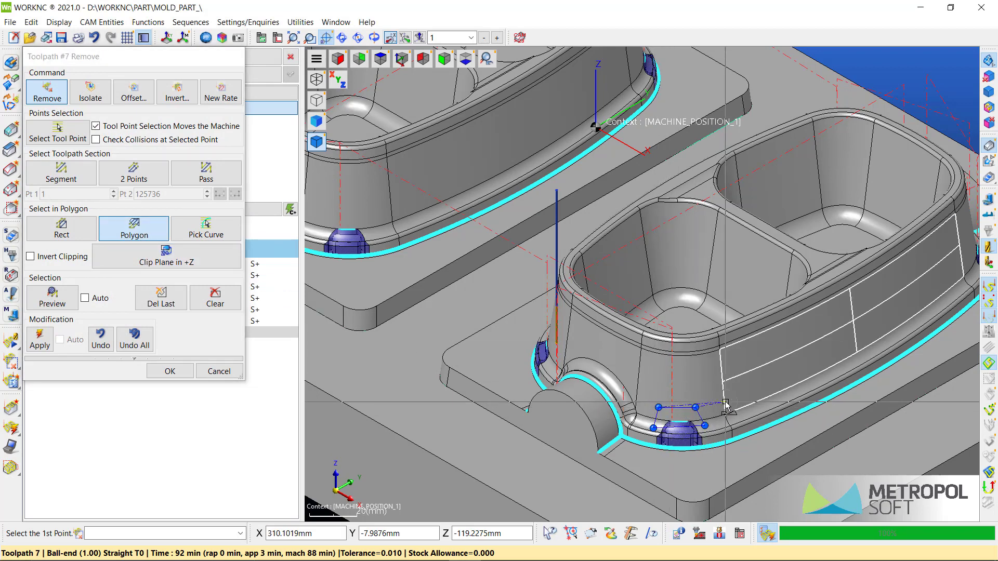
{"action": "right_click", "coordinate": [727, 401]}
Step: Outline further removal polygons around the toolpath passes above the purple patches at the other corners of both mold forms
{"action": "middle_click_drag", "start_coordinate": [564, 437], "coordinate": [805, 395]}
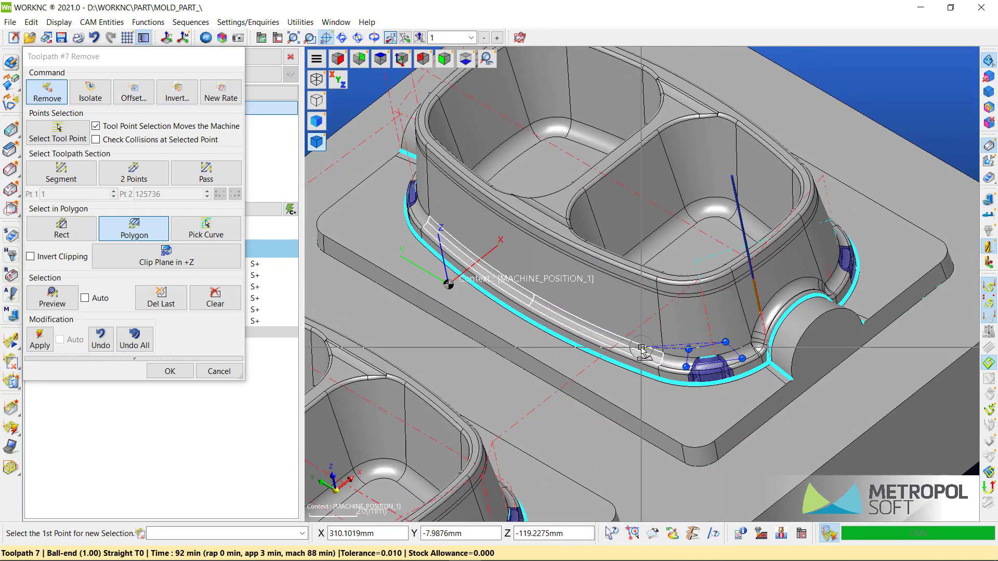
{"action": "middle_click_drag", "start_coordinate": [460, 498], "coordinate": [566, 352]}
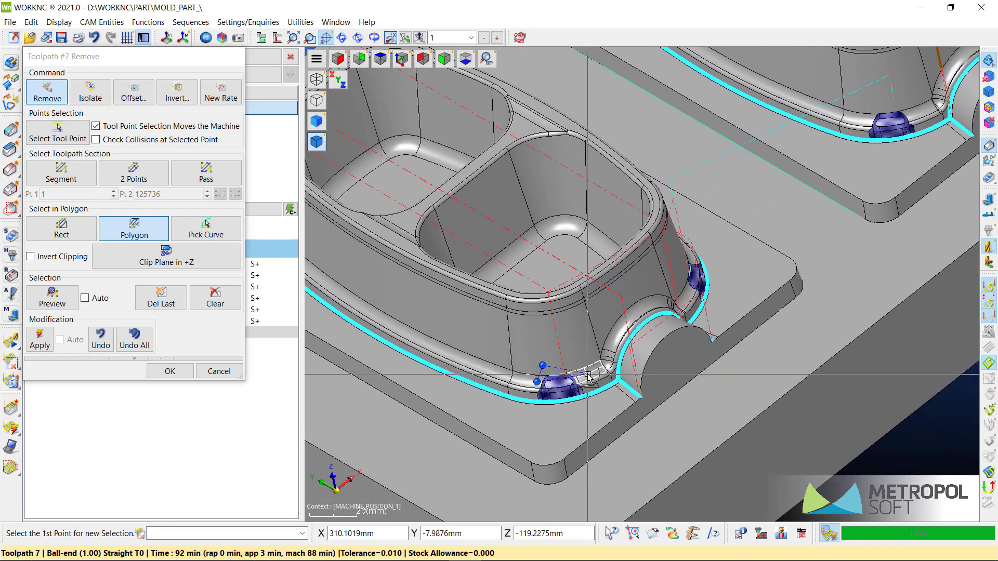
{"action": "middle_click_drag", "start_coordinate": [646, 363], "coordinate": [412, 367]}
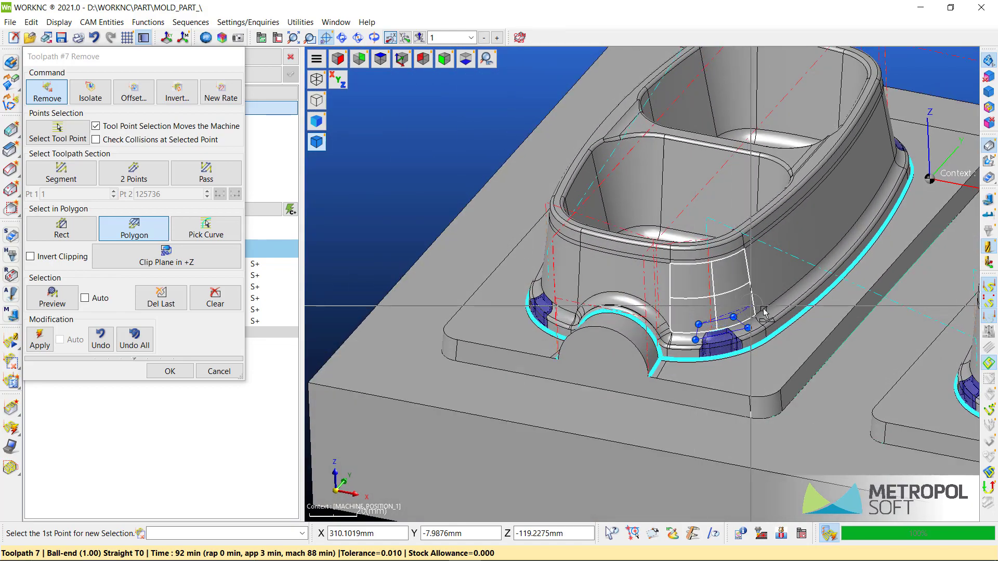
{"action": "middle_click_drag", "start_coordinate": [764, 311], "coordinate": [526, 345]}
{"action": "scroll", "coordinate": [575, 401], "scroll_direction": "down", "scroll_amount": 3}
{"action": "middle_click_drag", "start_coordinate": [810, 372], "coordinate": [590, 381]}
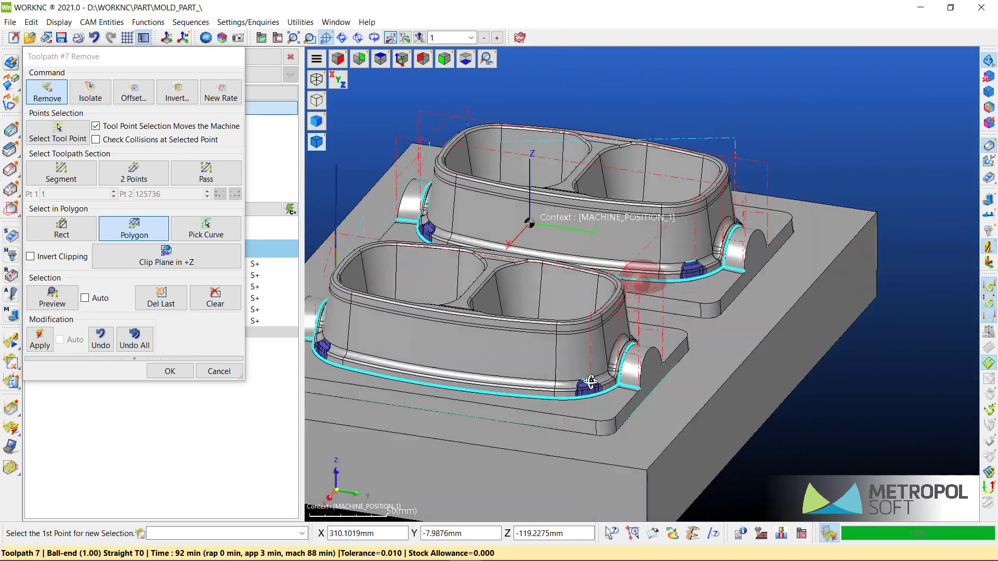
{"action": "scroll", "coordinate": [590, 381], "scroll_direction": "up", "scroll_amount": 5}
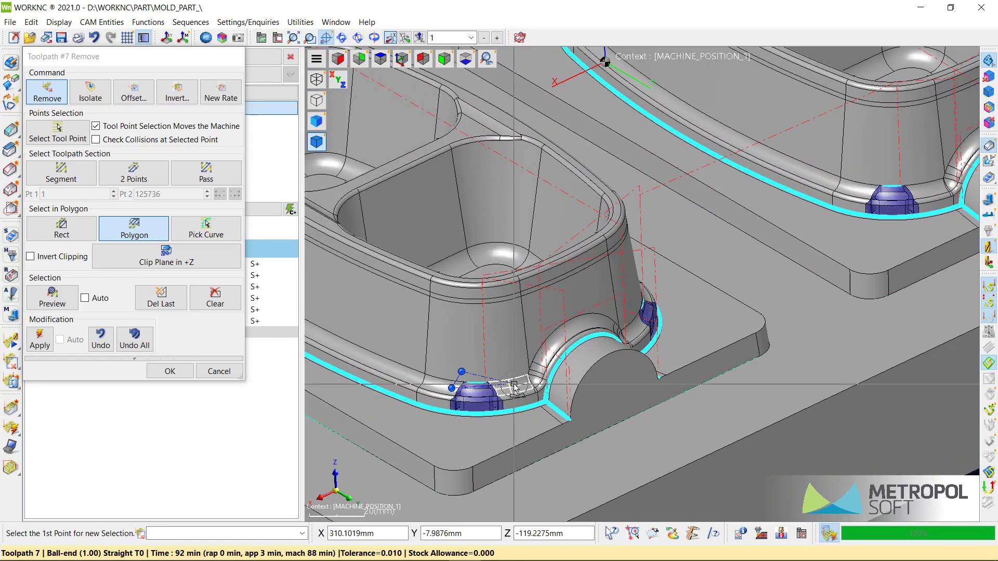
{"action": "middle_click_drag", "start_coordinate": [641, 288], "coordinate": [499, 359]}
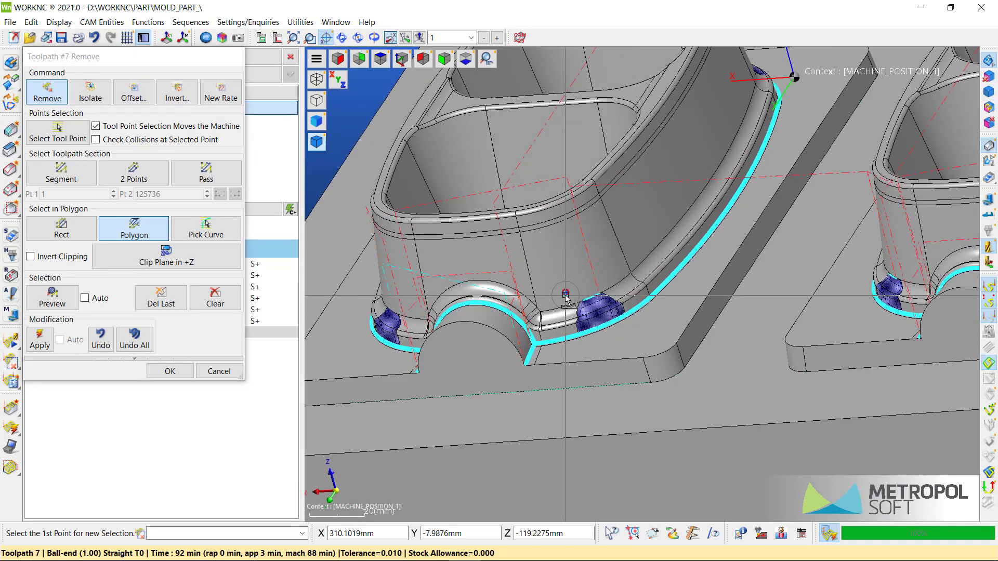
{"action": "middle_click_drag", "start_coordinate": [853, 303], "coordinate": [738, 344]}
{"action": "middle_click_drag", "start_coordinate": [737, 343], "coordinate": [660, 374]}
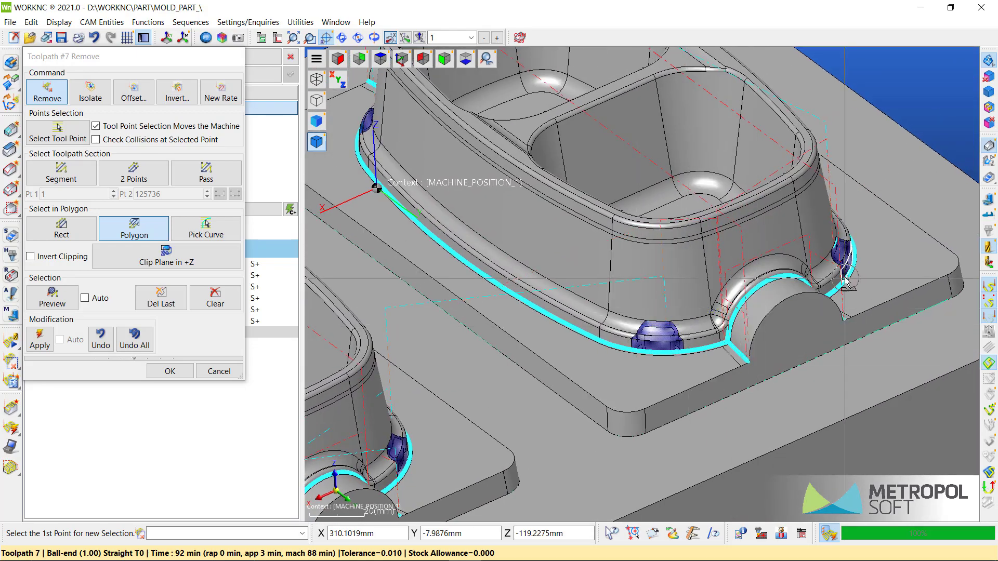
{"action": "middle_click_drag", "start_coordinate": [846, 281], "coordinate": [492, 376]}
Step: Enclose the passes above the last purple corner patch in a removal polygon
{"action": "left_click", "coordinate": [646, 322]}
{"action": "left_click", "coordinate": [647, 347]}
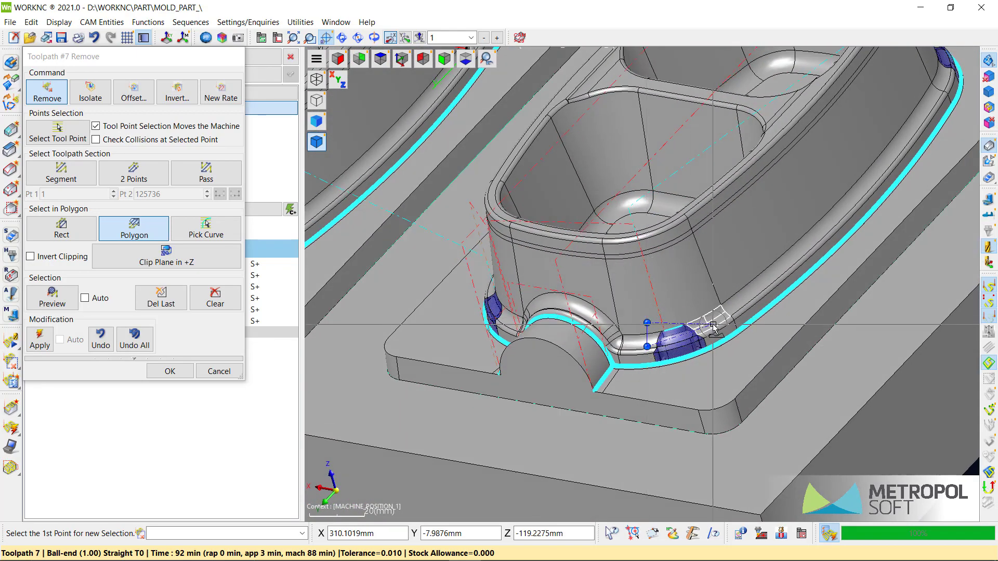
{"action": "left_click", "coordinate": [710, 309]}
{"action": "right_click", "coordinate": [737, 301]}
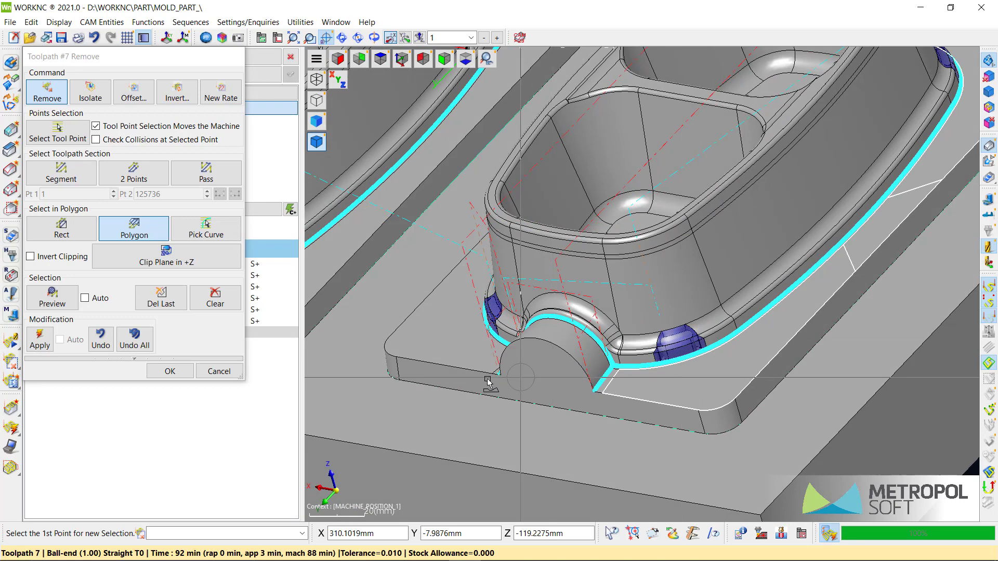
Step: Accept the section removals and execute the modification of toolpath 7
{"action": "left_click", "coordinate": [173, 372]}
{"action": "right_click", "coordinate": [227, 336]}
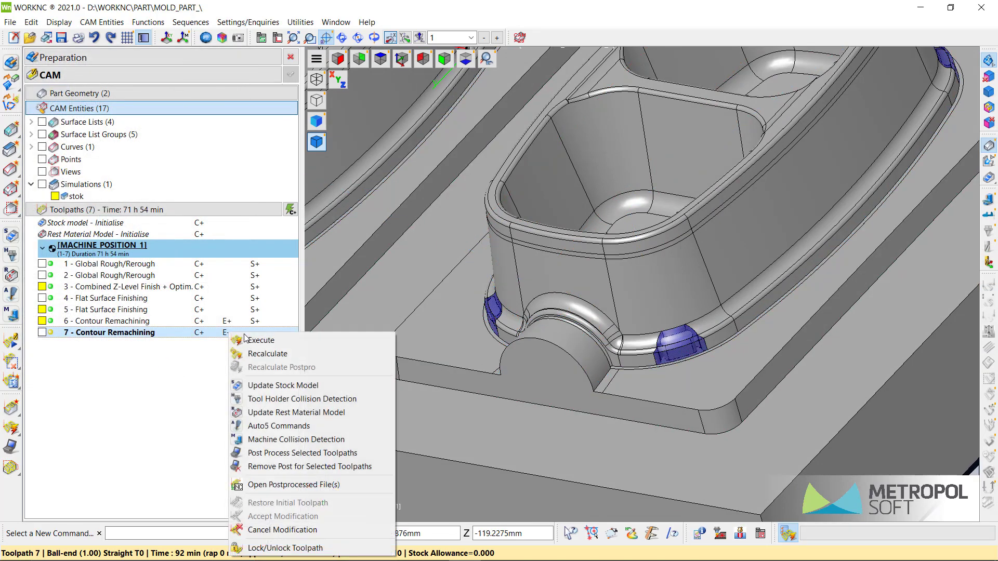
{"action": "left_click", "coordinate": [254, 344]}
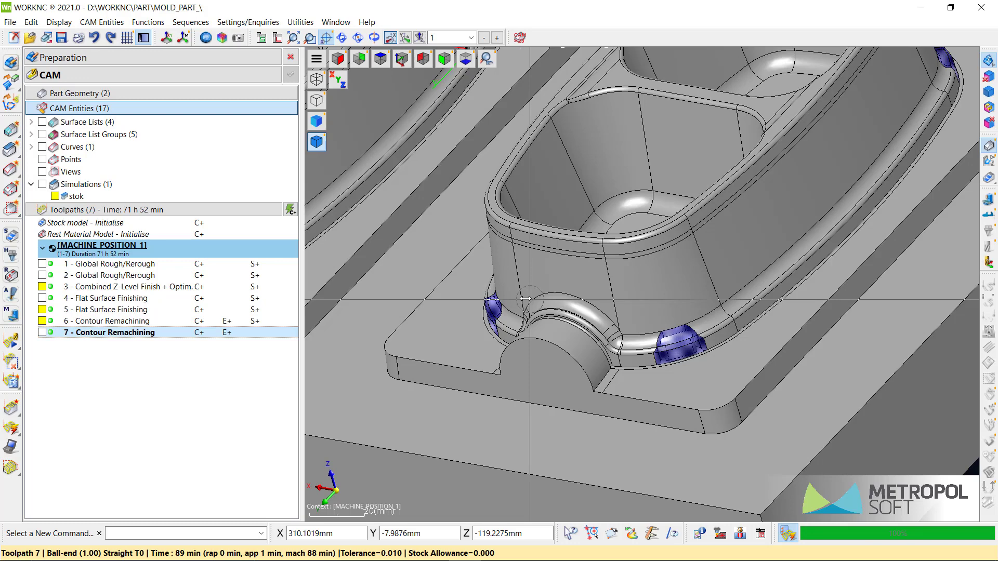
Step: Show the edited toolpath 7 over both mold forms to check the trimmed passes
{"action": "scroll", "coordinate": [526, 298], "scroll_direction": "down", "scroll_amount": 5}
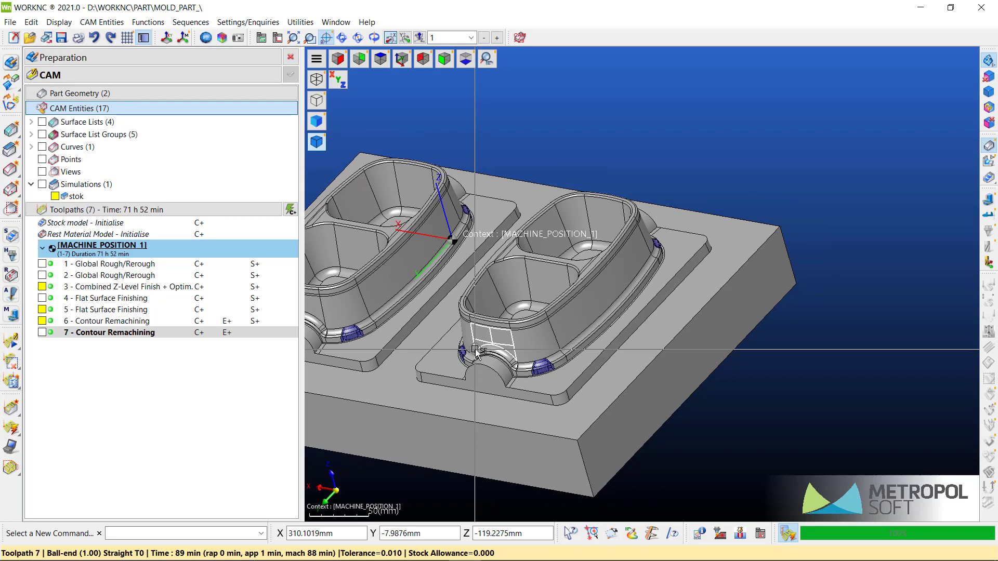
{"action": "middle_click_drag", "start_coordinate": [588, 353], "coordinate": [411, 372]}
{"action": "middle_click_drag", "start_coordinate": [828, 234], "coordinate": [861, 289]}
{"action": "middle_click_drag", "start_coordinate": [798, 292], "coordinate": [724, 341]}
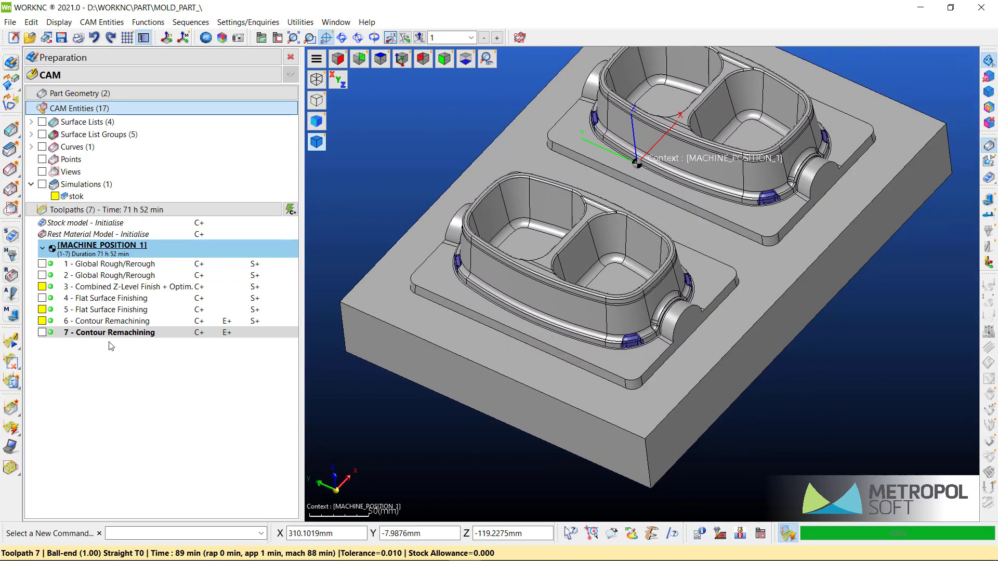
{"action": "left_click", "coordinate": [126, 337]}
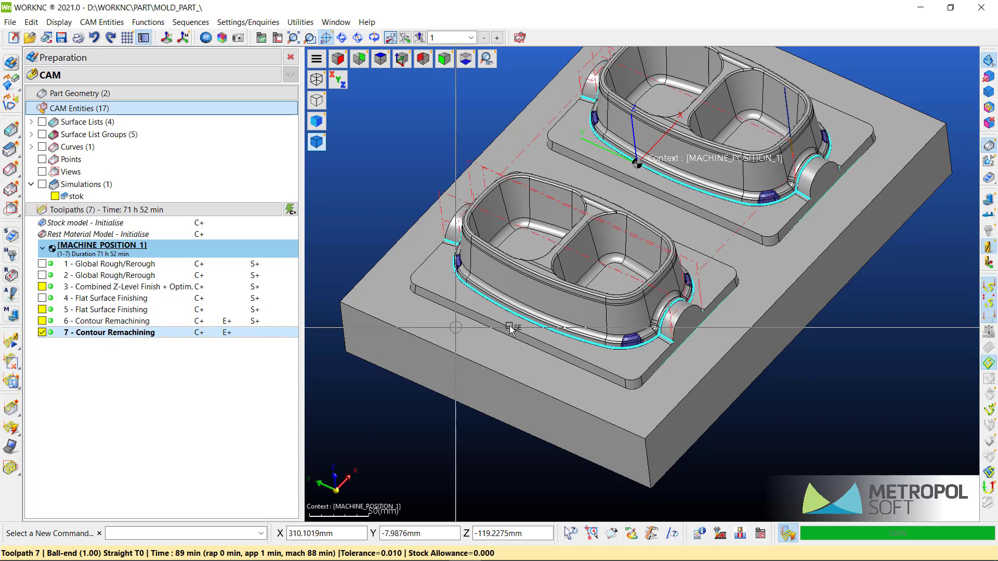
Step: Play toolpath 7 progressively on the stok.s3d stock at speed 386 and examine the cut around the half-round boss
{"action": "middle_click_drag", "start_coordinate": [593, 321], "coordinate": [581, 293]}
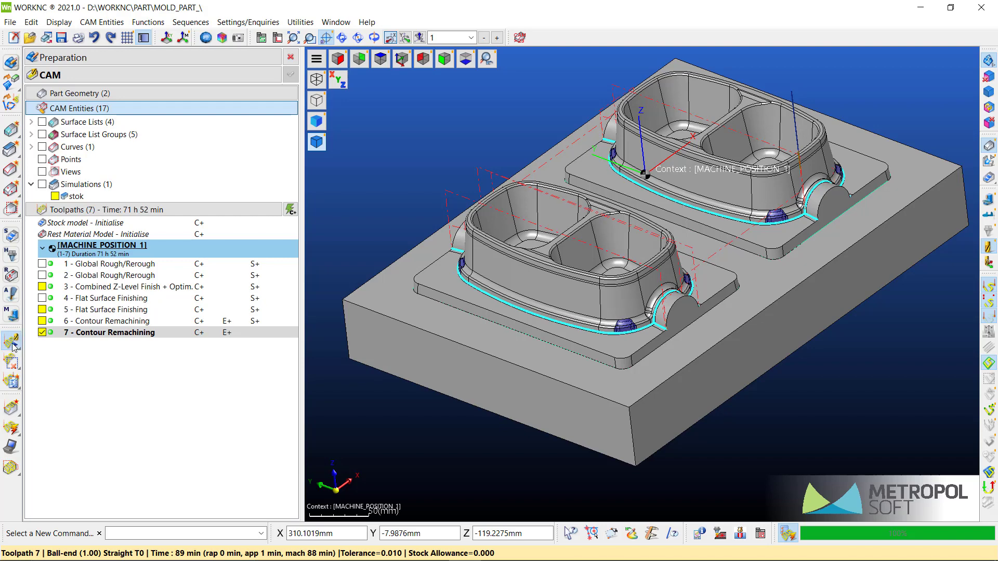
{"action": "left_click", "coordinate": [13, 345]}
{"action": "left_click", "coordinate": [156, 73]}
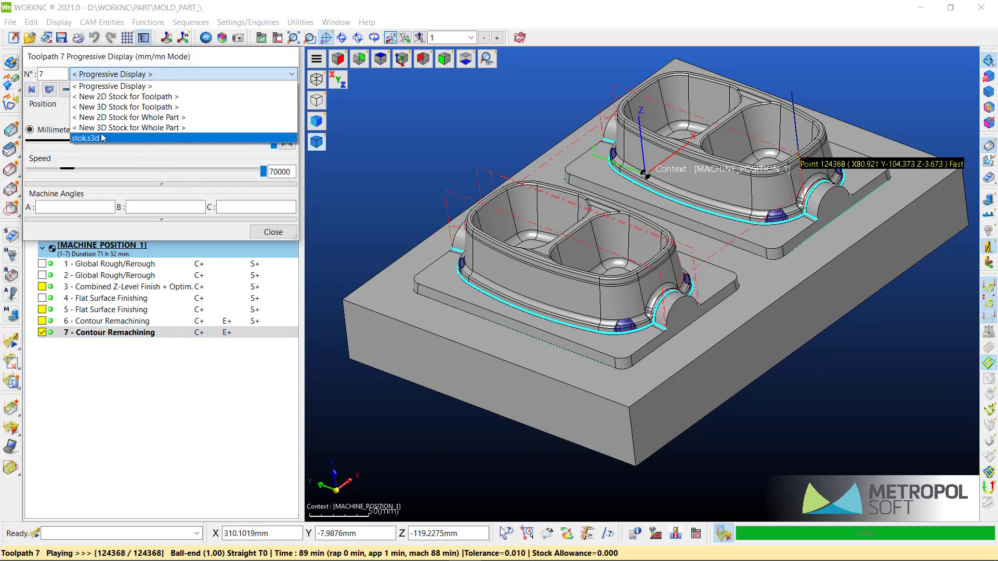
{"action": "left_click", "coordinate": [98, 138]}
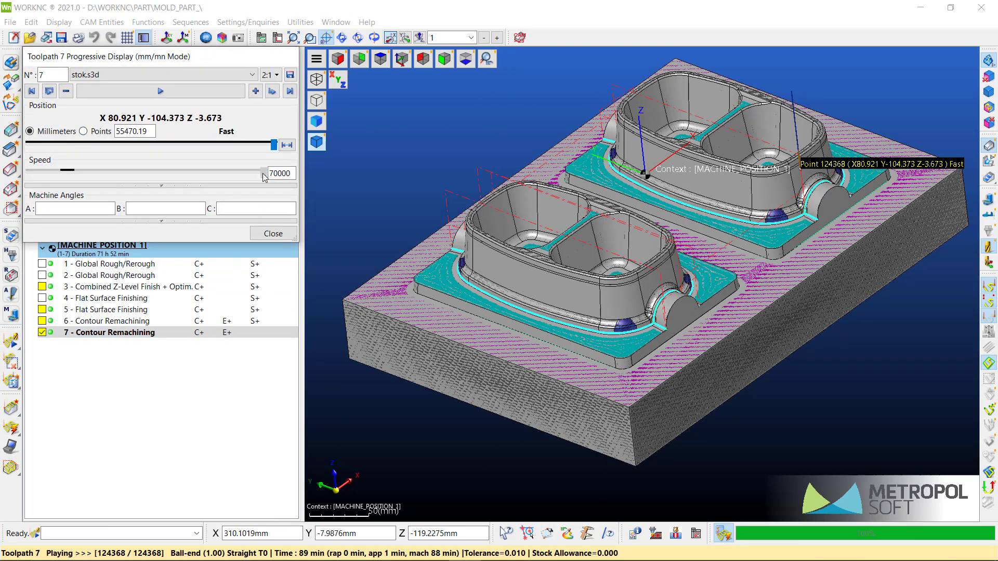
{"action": "scroll", "coordinate": [778, 245], "scroll_direction": "up", "scroll_amount": 5}
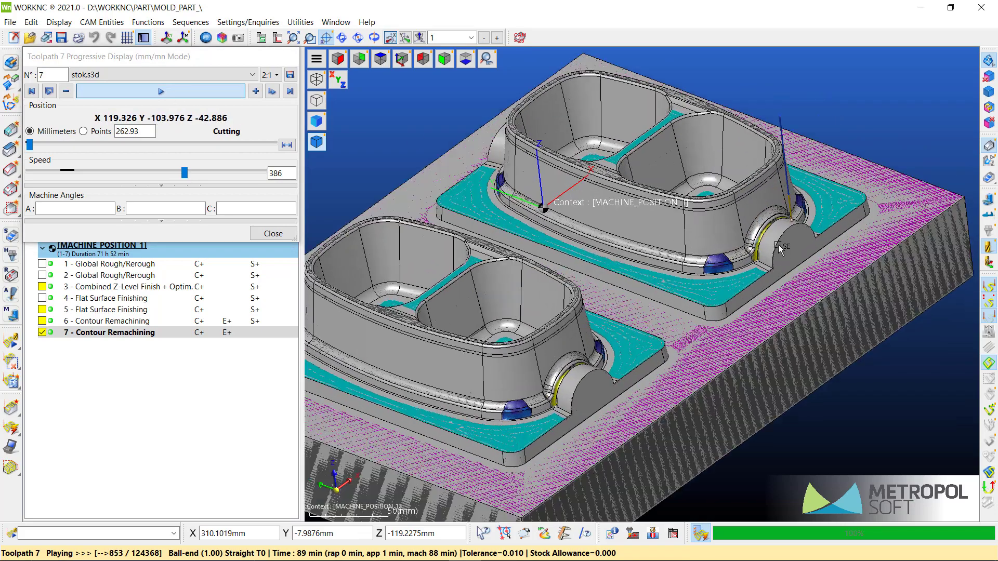
{"action": "scroll", "coordinate": [778, 245], "scroll_direction": "up", "scroll_amount": 8}
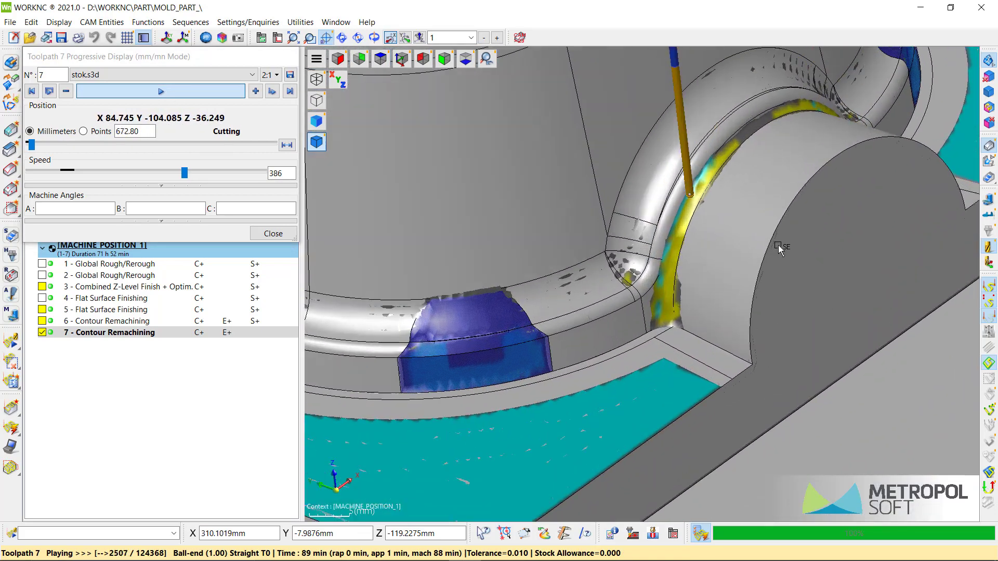
{"action": "scroll", "coordinate": [795, 198], "scroll_direction": "up", "scroll_amount": 6}
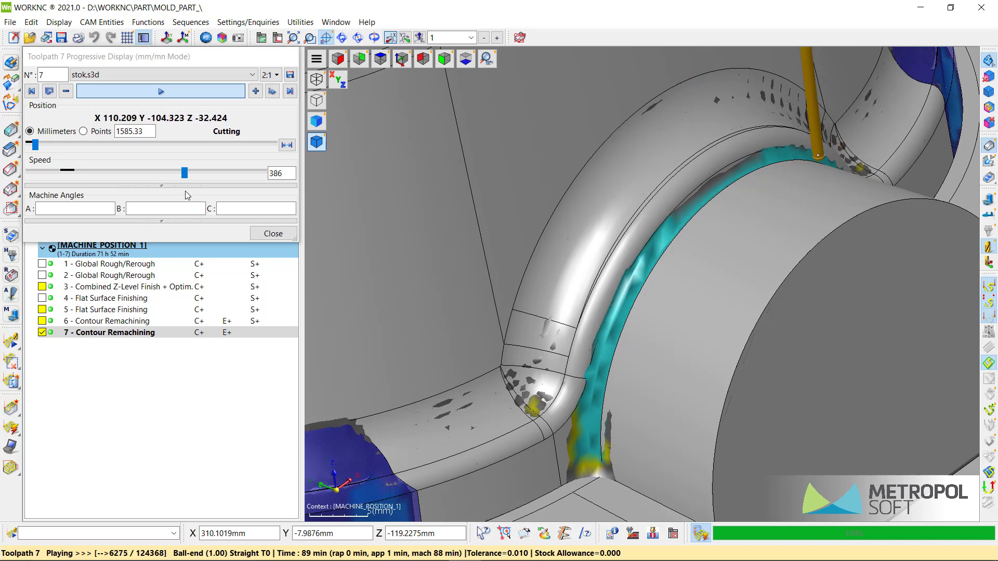
Step: Raise the simulation speed to 484 and finally 3240 while following the cutter across both mold forms
{"action": "left_click_drag", "start_coordinate": [185, 172], "coordinate": [211, 172]}
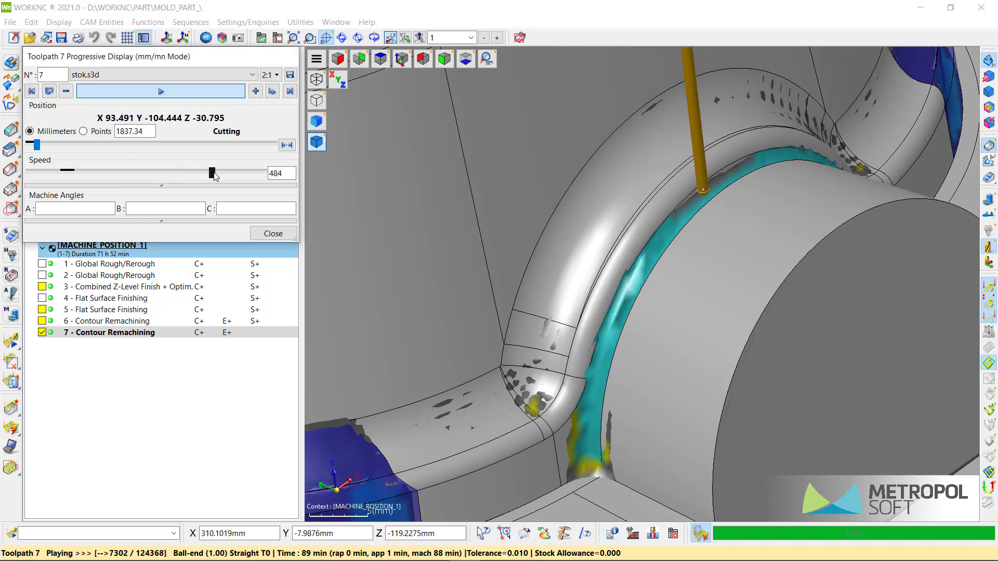
{"action": "scroll", "coordinate": [491, 321], "scroll_direction": "down", "scroll_amount": 5}
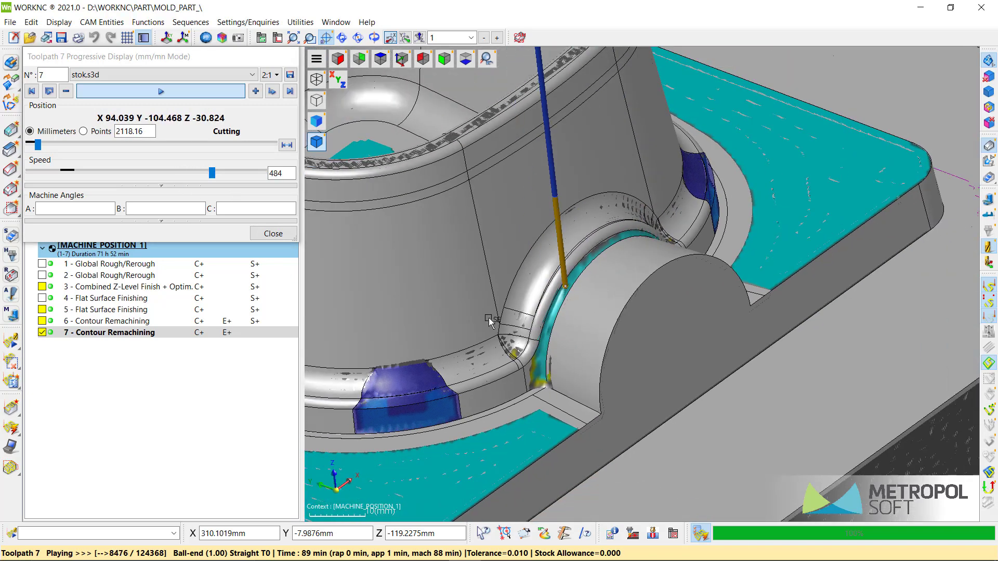
{"action": "middle_click_drag", "start_coordinate": [462, 296], "coordinate": [502, 255]}
{"action": "left_click_drag", "start_coordinate": [211, 172], "coordinate": [235, 171]}
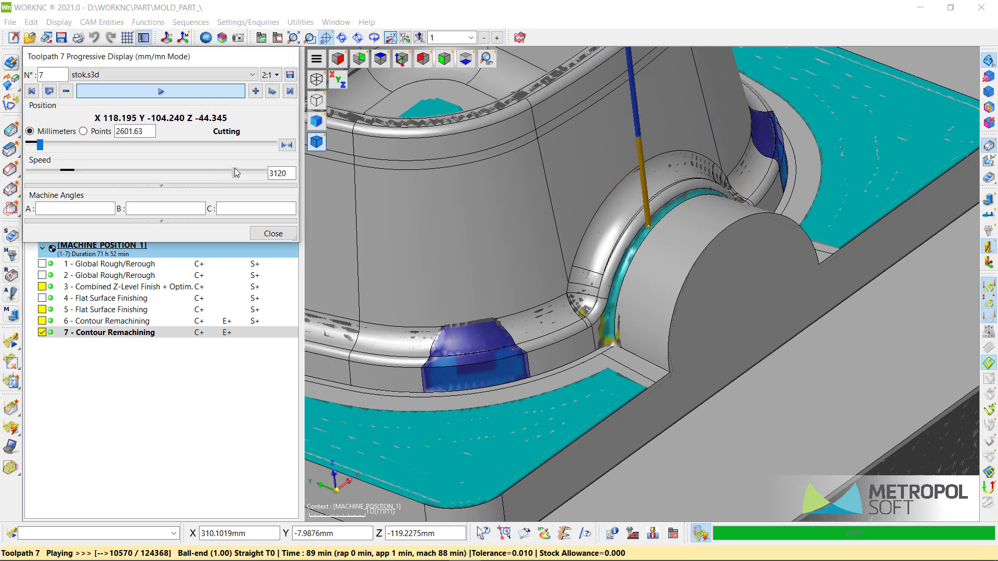
{"action": "scroll", "coordinate": [560, 304], "scroll_direction": "down", "scroll_amount": 3}
{"action": "scroll", "coordinate": [559, 298], "scroll_direction": "down", "scroll_amount": 3}
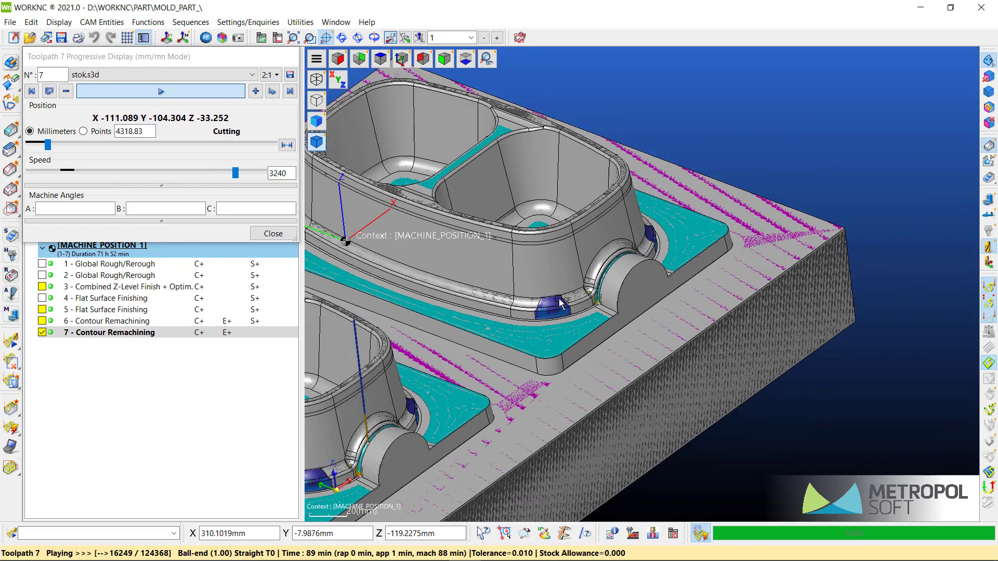
{"action": "middle_click_drag", "start_coordinate": [401, 355], "coordinate": [588, 301]}
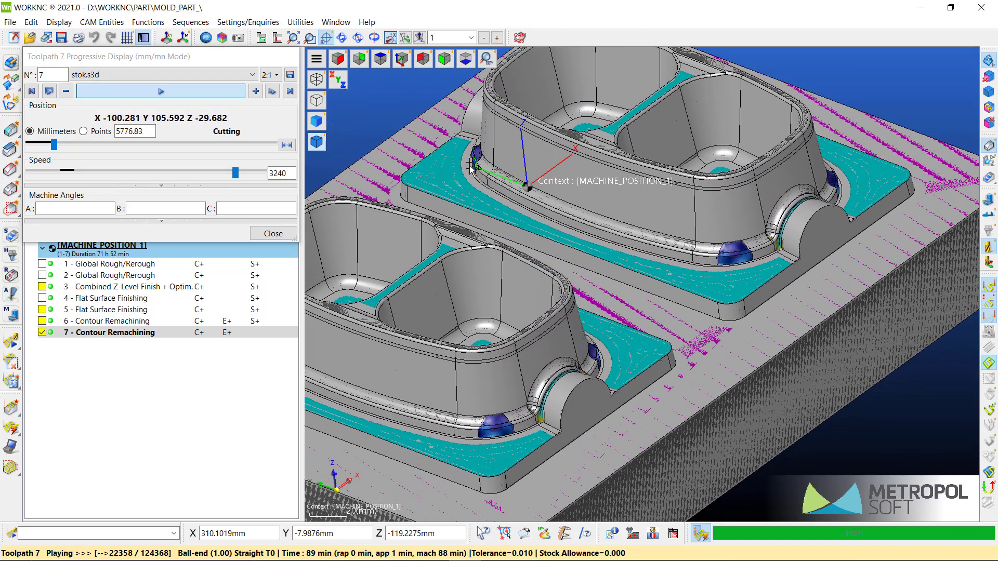
Step: Switch to an isometric view from the opposite side and skip the simulation ahead to check cutting along the mold bases and purple patches
{"action": "left_click", "coordinate": [401, 59]}
{"action": "scroll", "coordinate": [678, 367], "scroll_direction": "up", "scroll_amount": 2}
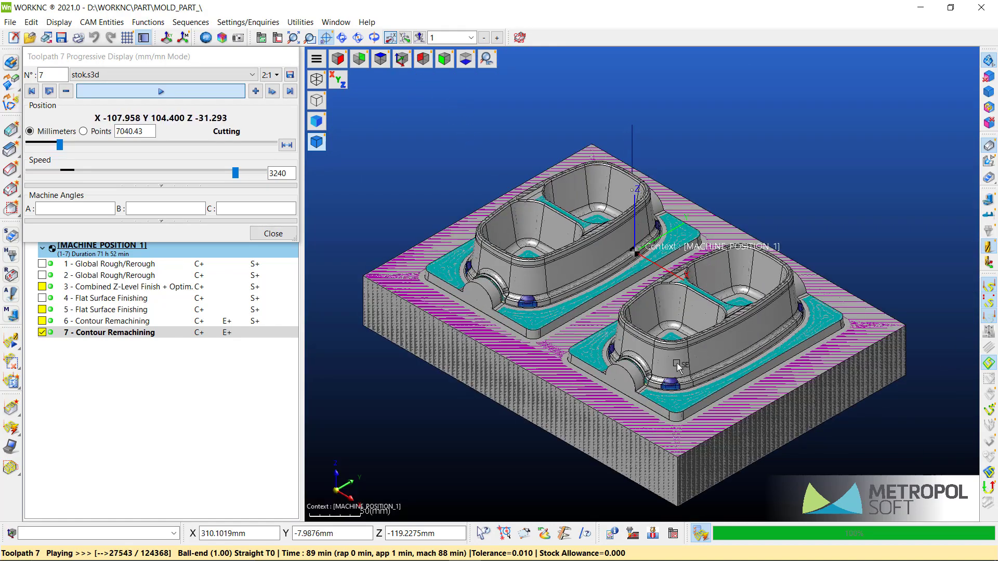
{"action": "left_click_drag", "start_coordinate": [62, 145], "coordinate": [101, 147]}
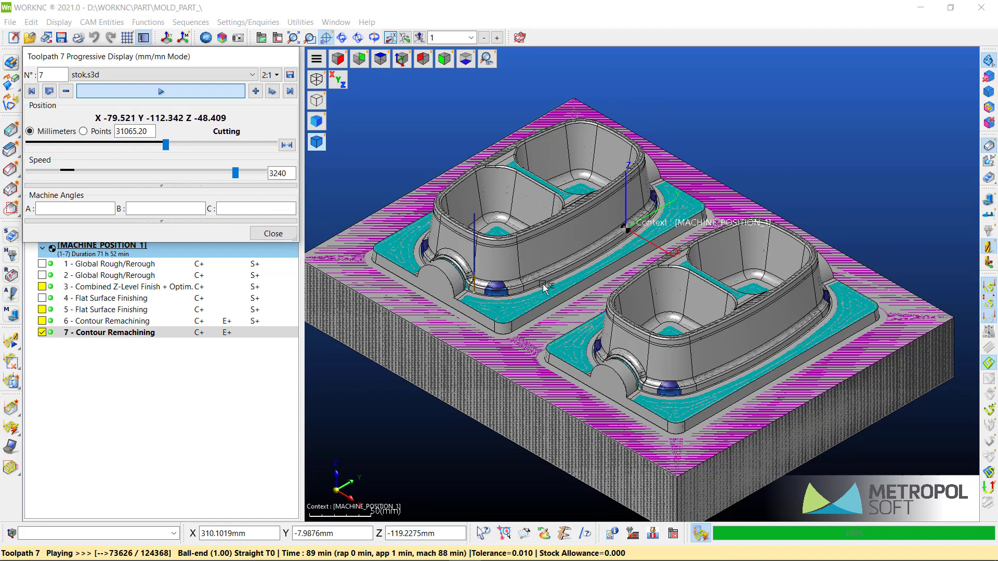
{"action": "scroll", "coordinate": [545, 288], "scroll_direction": "up", "scroll_amount": 4}
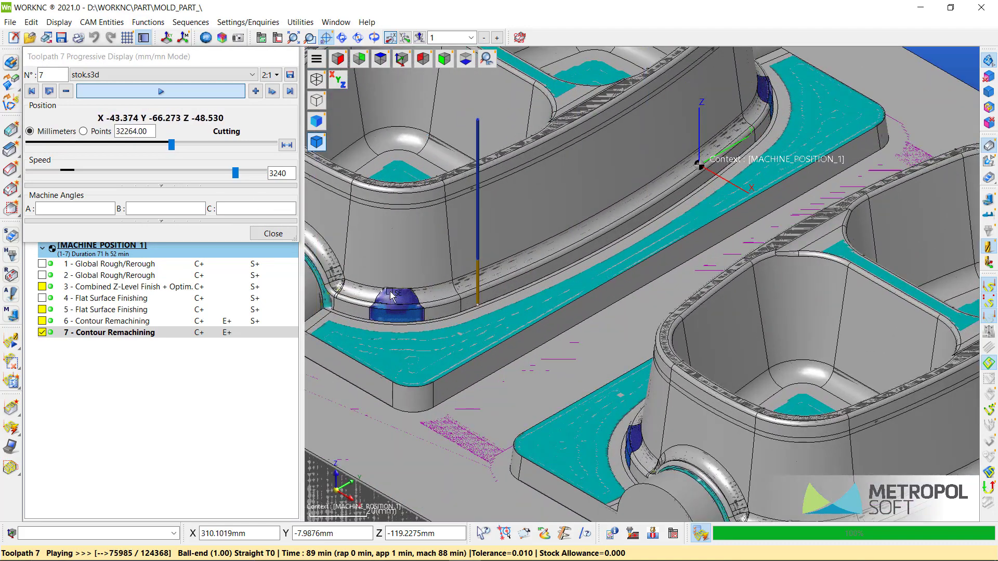
{"action": "left_click_drag", "start_coordinate": [172, 147], "coordinate": [193, 149]}
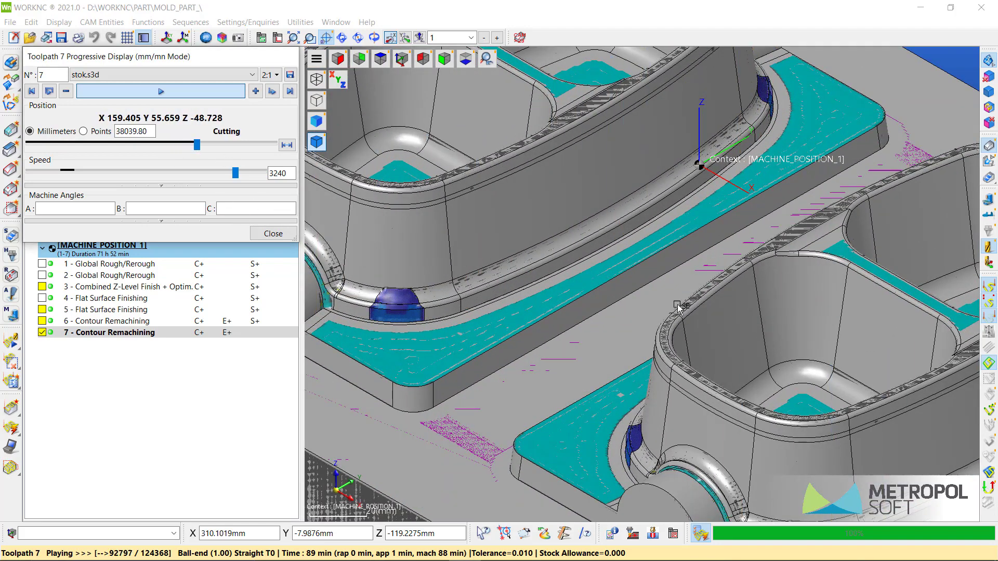
{"action": "middle_click_drag", "start_coordinate": [846, 376], "coordinate": [737, 319]}
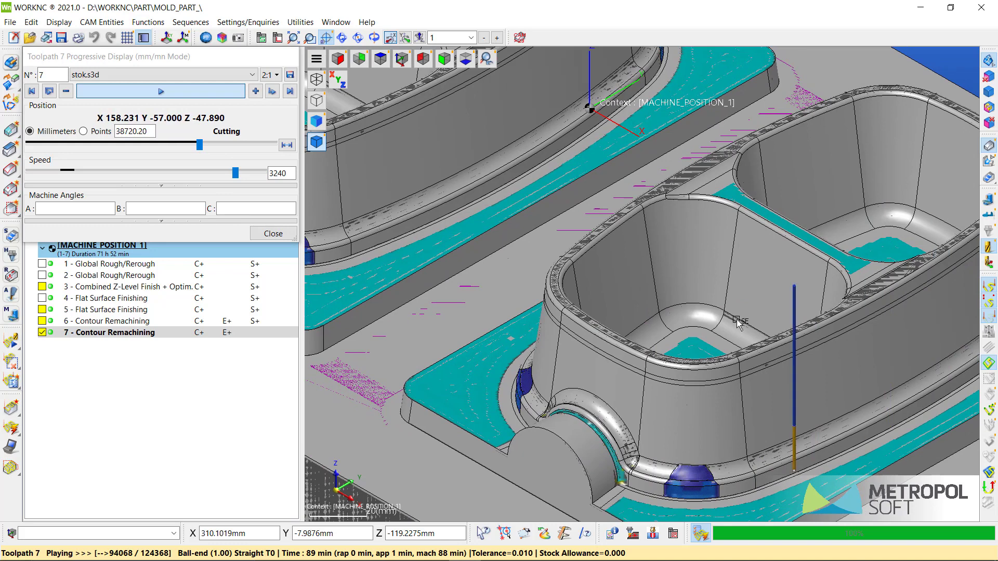
Step: Close the progressive display and hide the stock simulation, leaving toolpath 7 shown on both mold forms
{"action": "left_click", "coordinate": [273, 233]}
{"action": "left_click", "coordinate": [527, 303]}
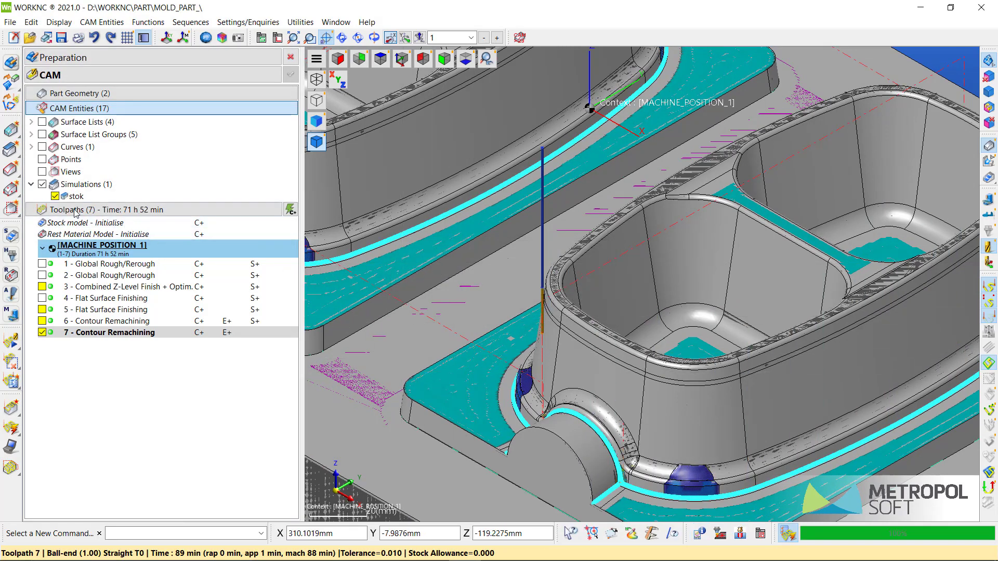
{"action": "left_click", "coordinate": [42, 184]}
{"action": "middle_click_drag", "start_coordinate": [826, 383], "coordinate": [742, 359]}
{"action": "scroll", "coordinate": [780, 343], "scroll_direction": "down", "scroll_amount": 6}
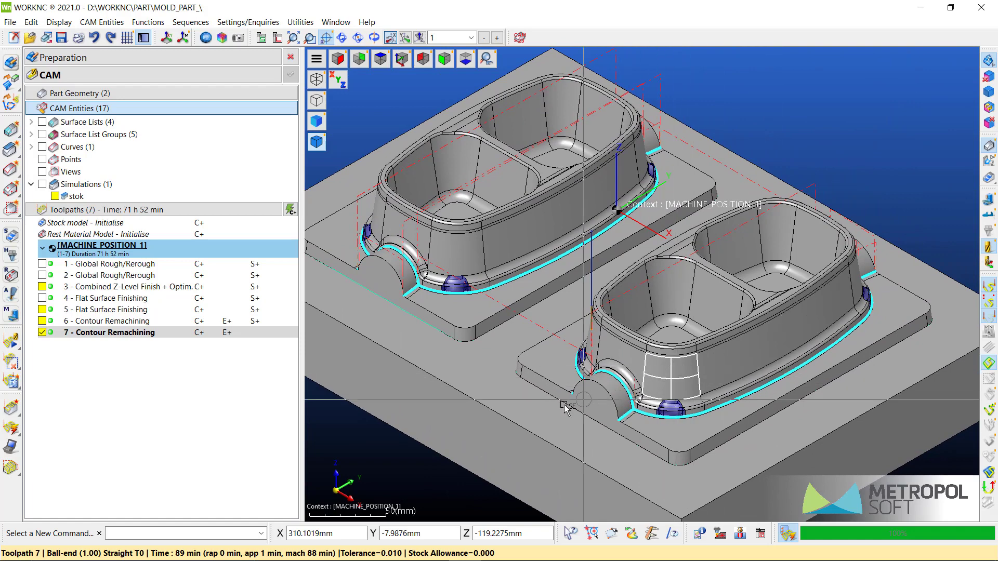